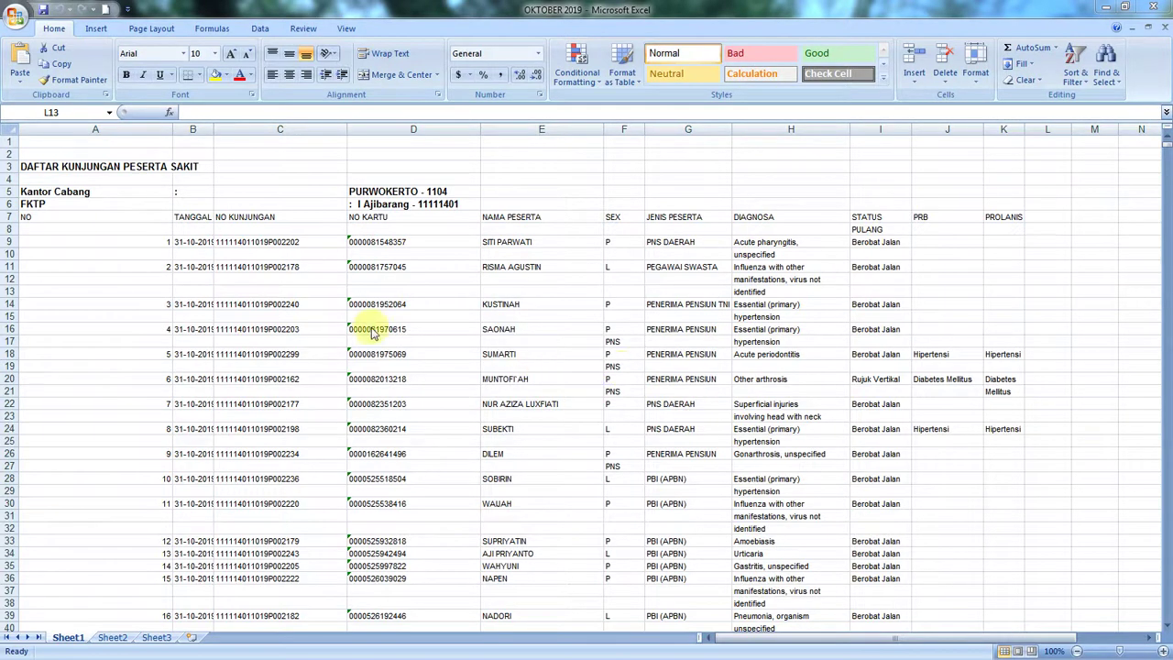
Copy the title text DAFTAR KUNJUNGAN PESERTA SAKIT from cell A3 without changing the cell
click(33, 167)
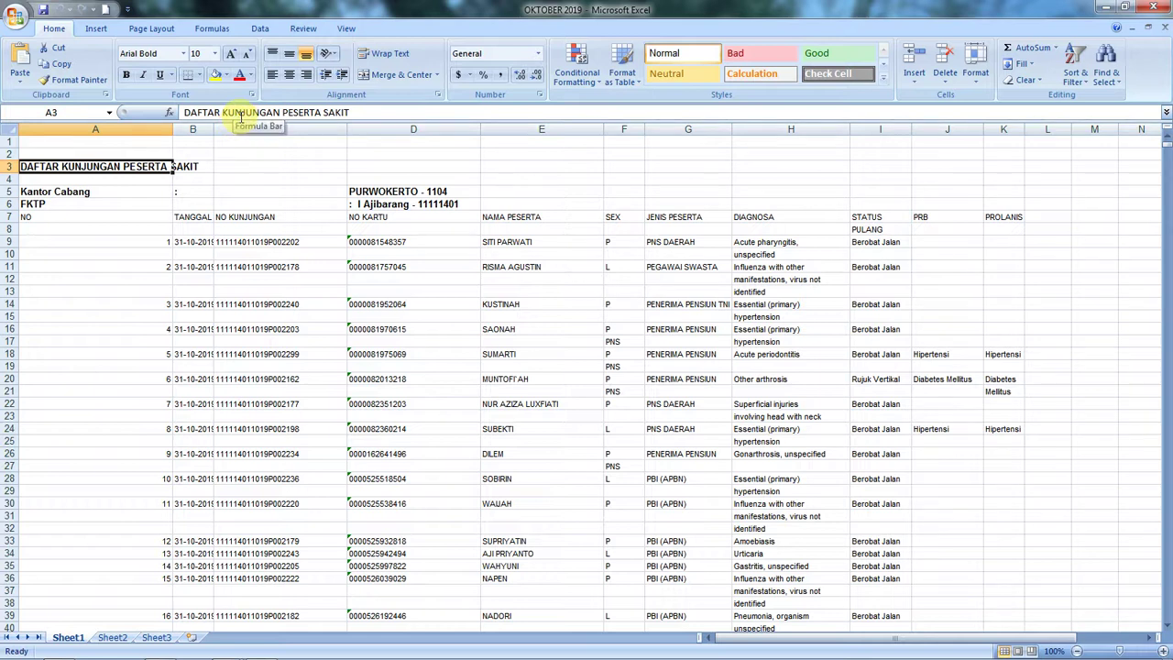
click(240, 112)
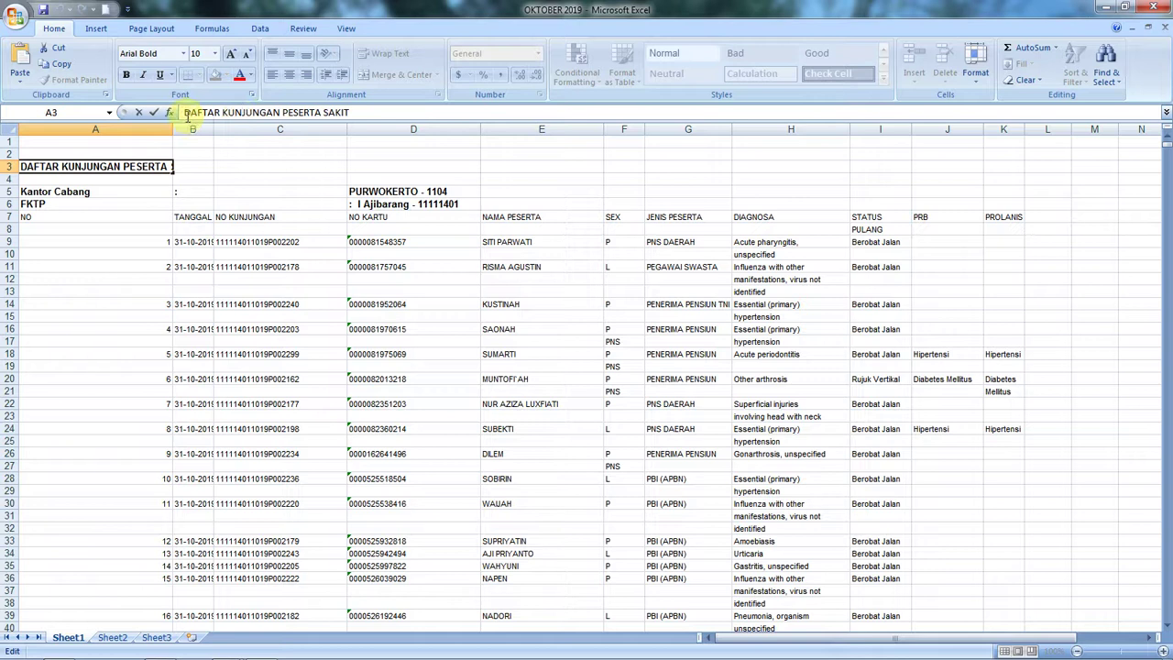
drag(184, 113, 371, 111)
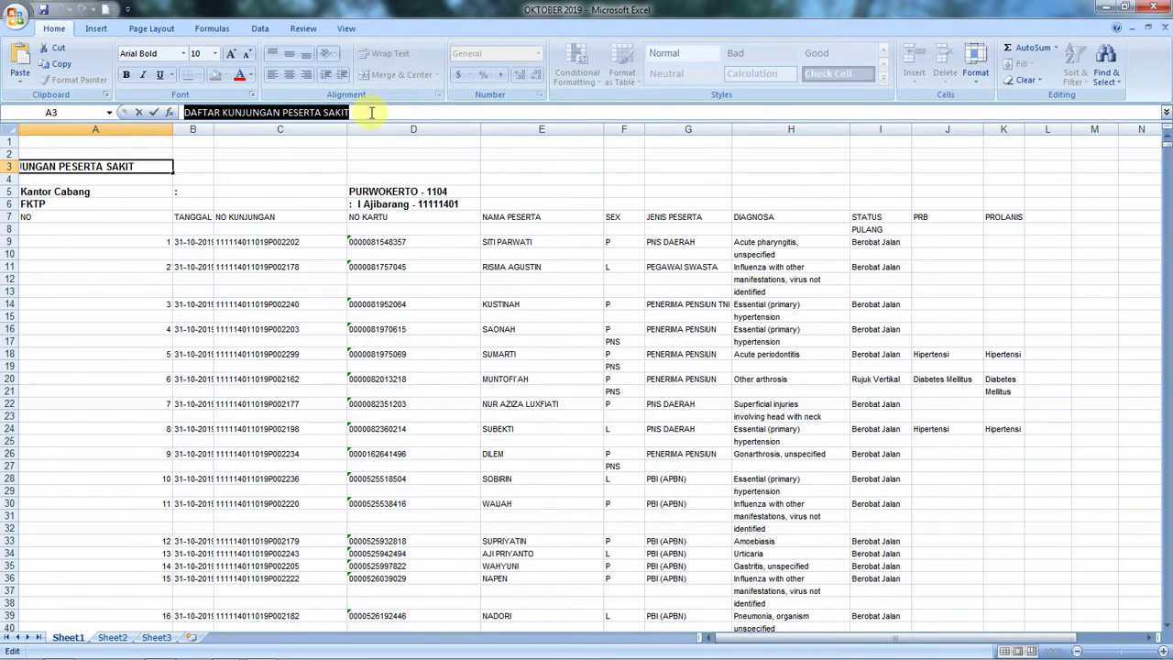
right_click(303, 118)
click(337, 143)
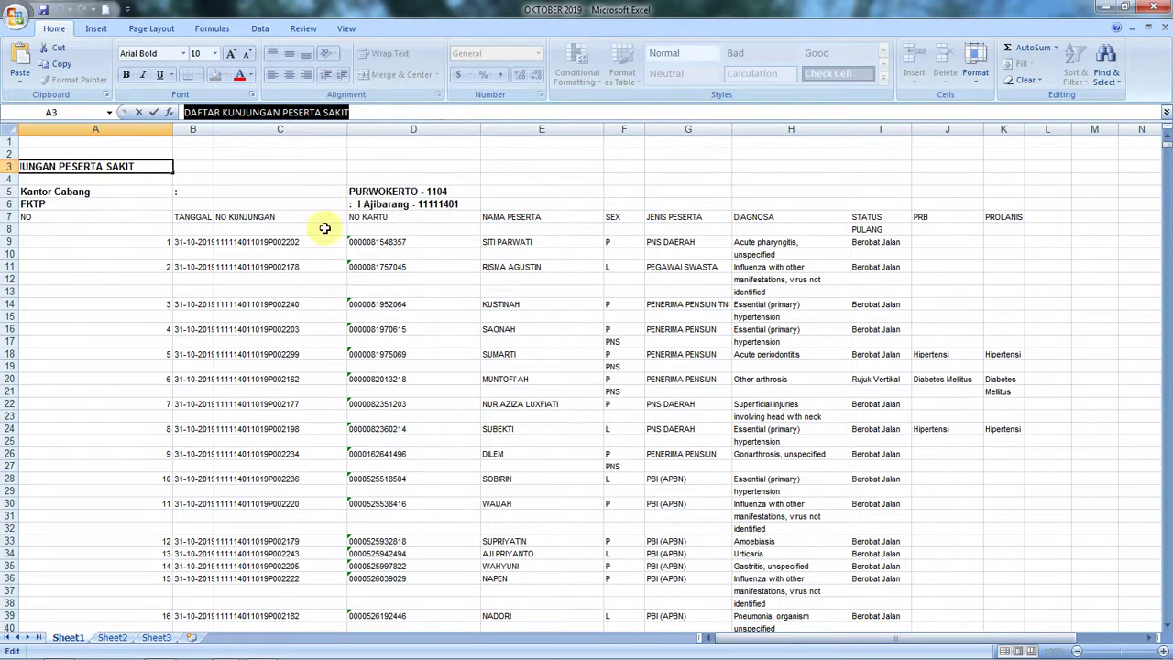
key(Escape)
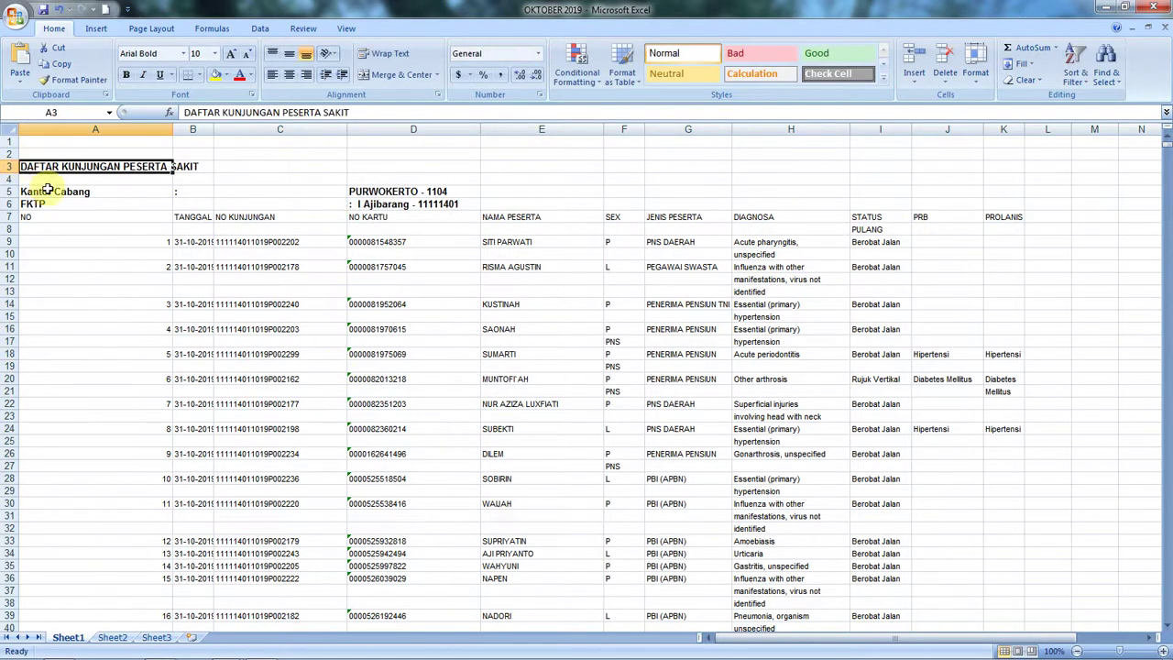
Scroll down and inspect the repeated title headers in A45, A82 and A123
scroll(94, 413, down, 4)
scroll(93, 413, down, 3)
click(82, 429)
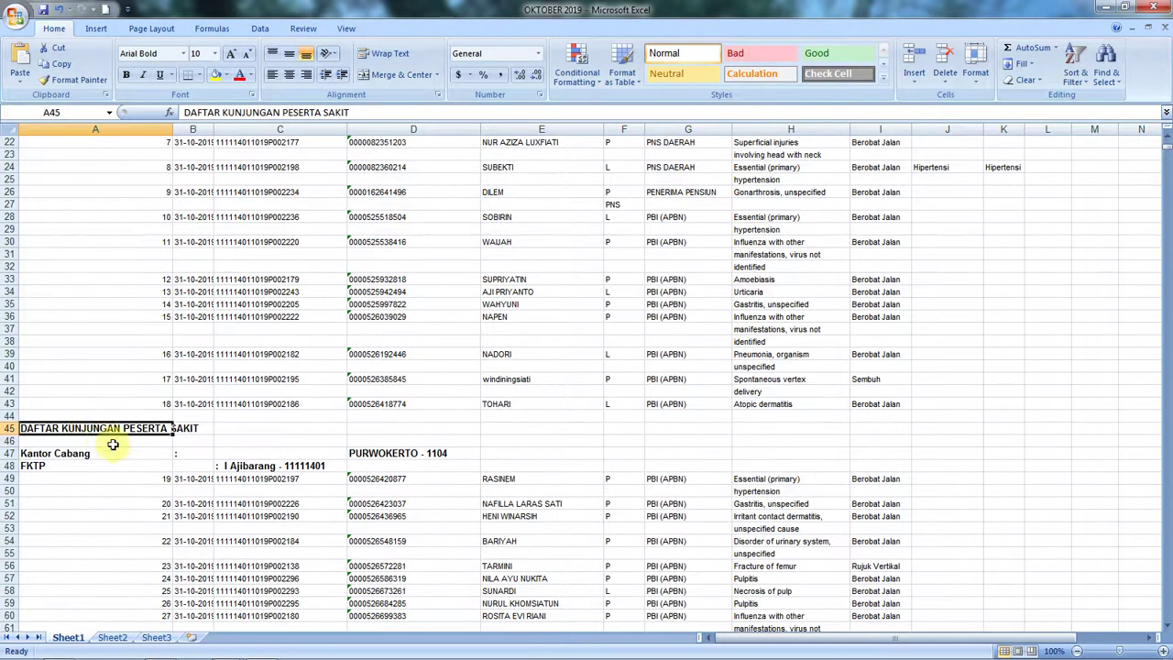
scroll(110, 447, down, 7)
scroll(110, 447, down, 7)
click(60, 366)
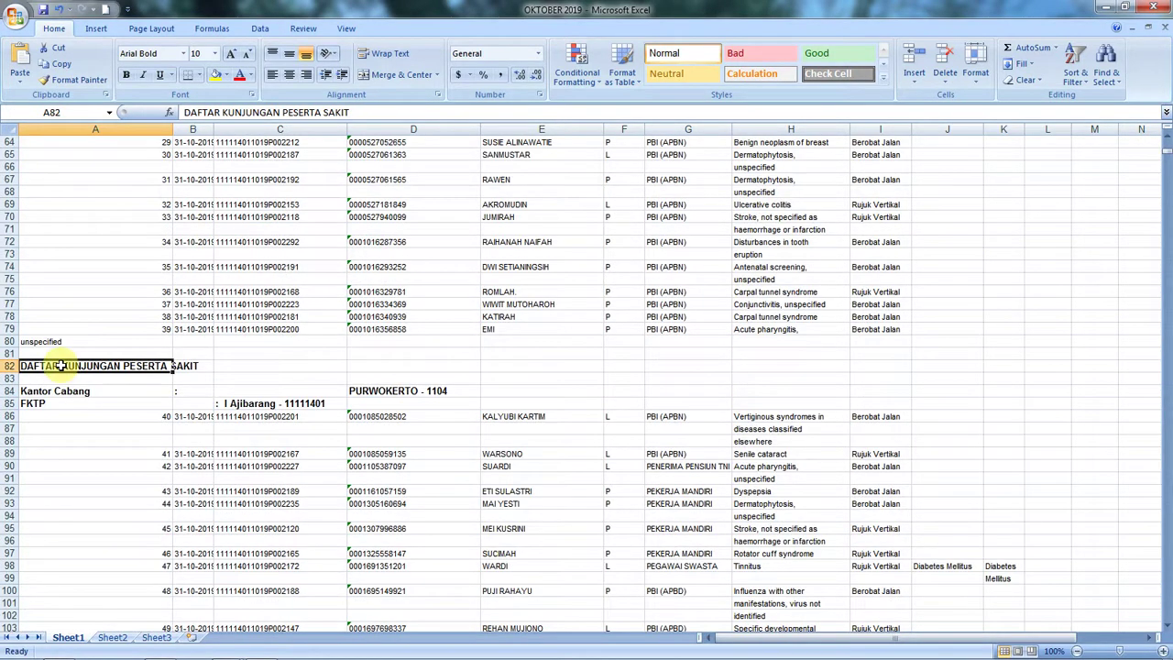
scroll(115, 403, down, 4)
scroll(115, 403, down, 8)
scroll(107, 423, down, 1)
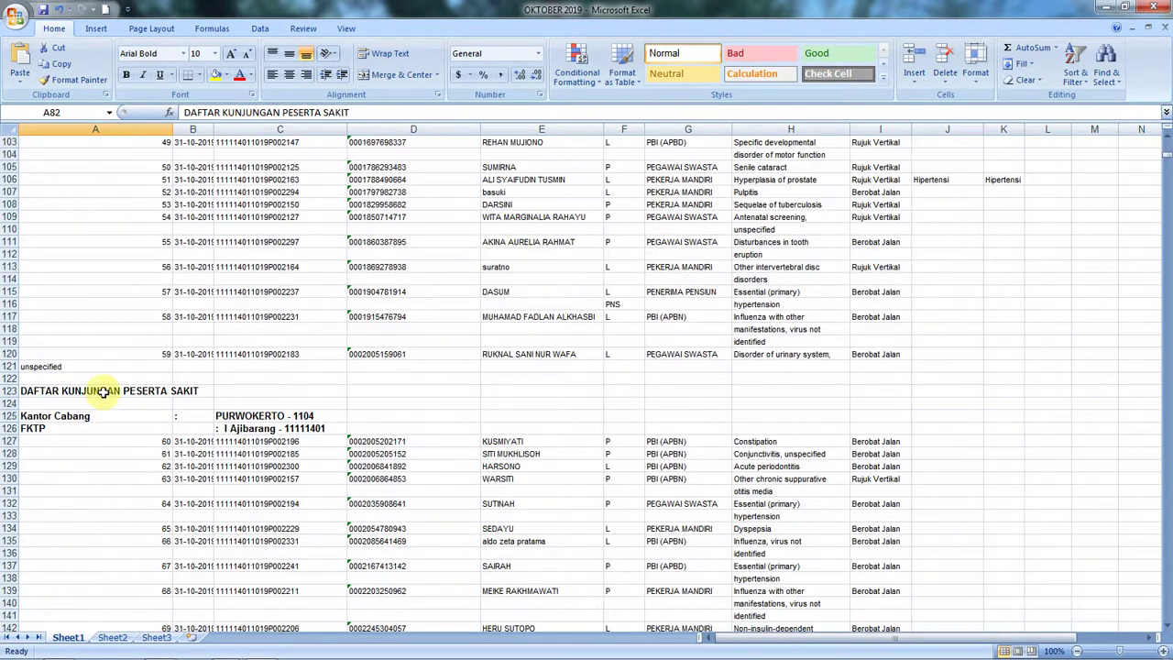
click(106, 390)
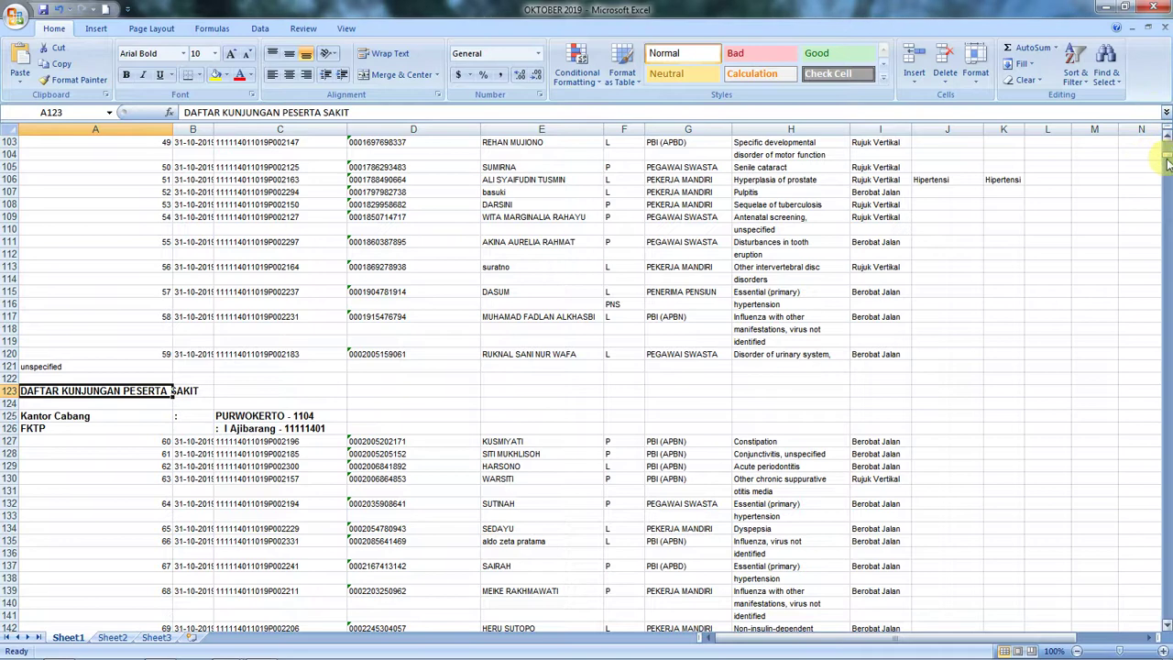
Return to the top of the sheet and select empty cell L4
drag(1166, 152, 1166, 282)
click(1166, 282)
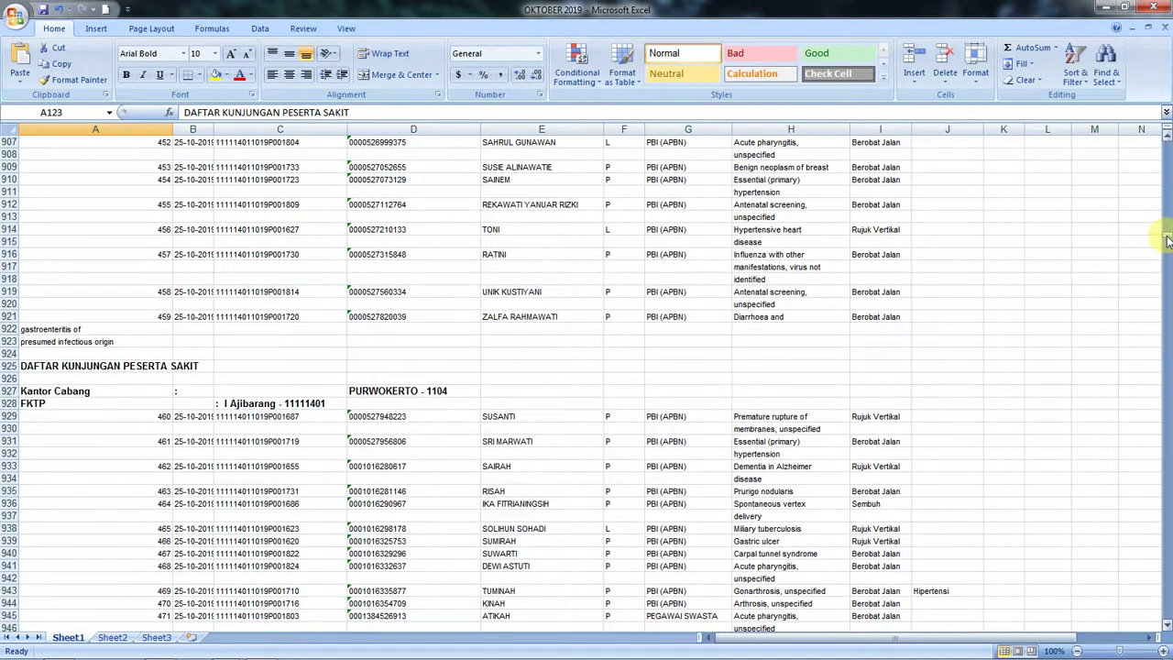
drag(1166, 240, 1168, 152)
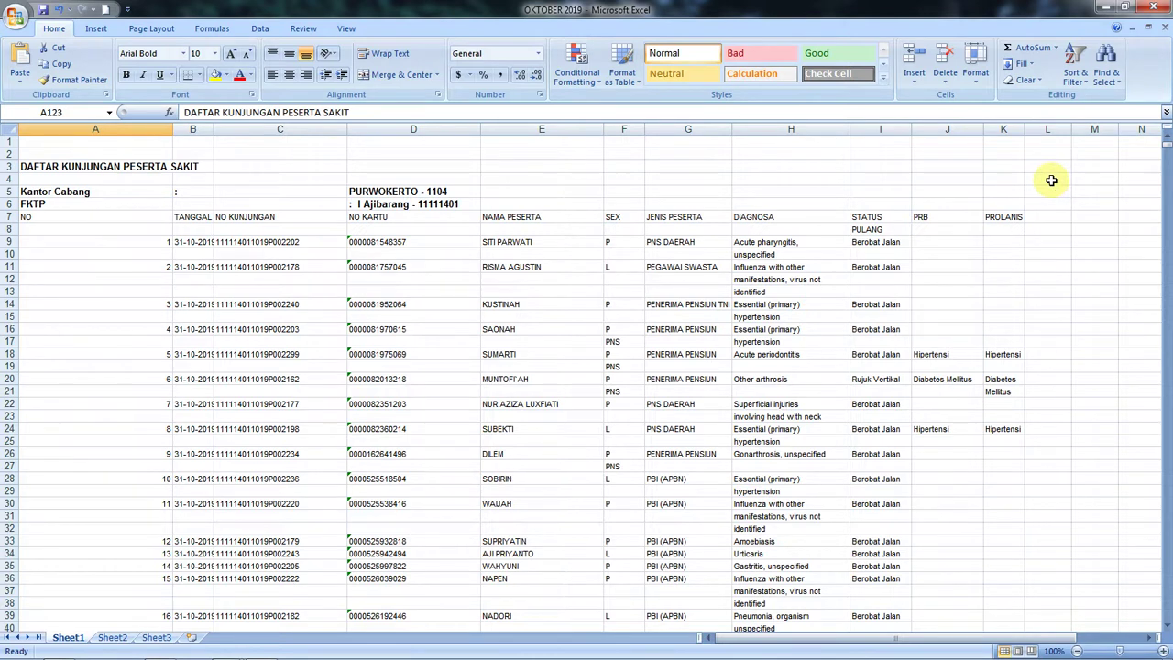
click(1051, 180)
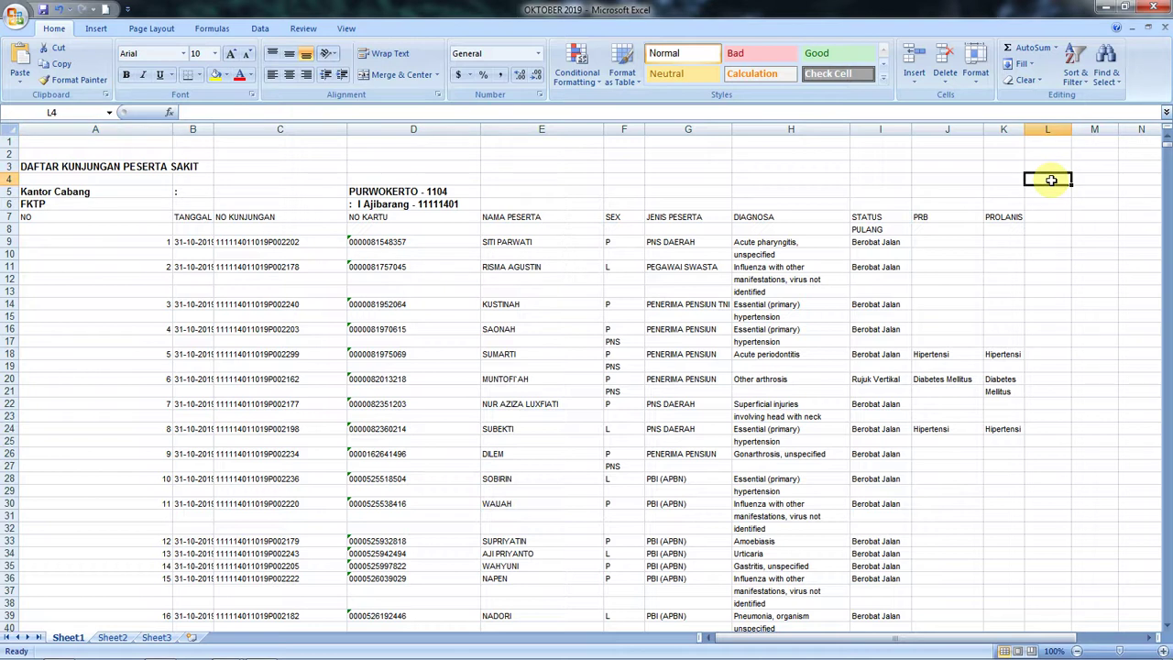
Search the sheet for the pasted DAFTAR KUNJUNGAN PESERTA SAKIT title with Find All
click(1112, 80)
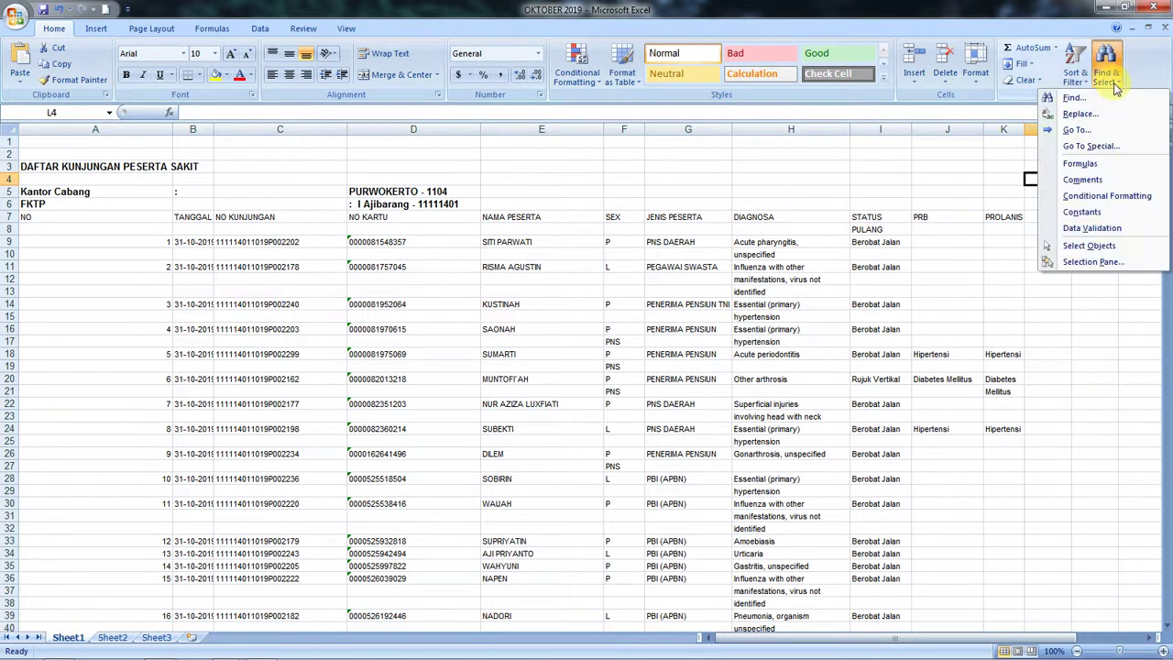
click(1072, 98)
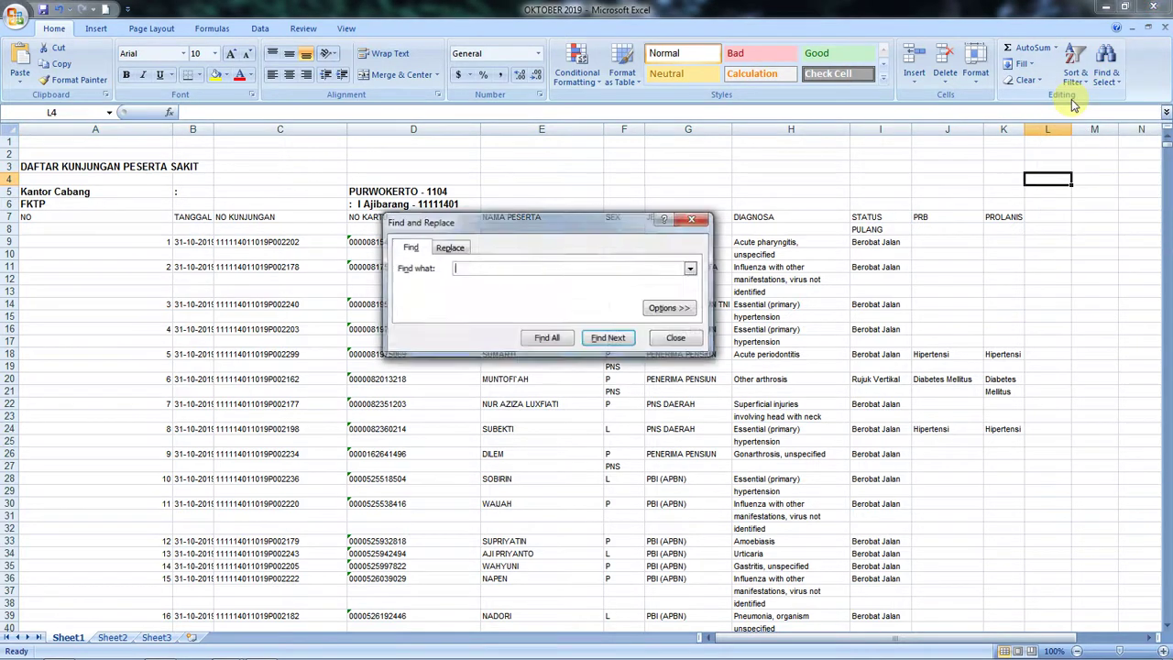
right_click(518, 269)
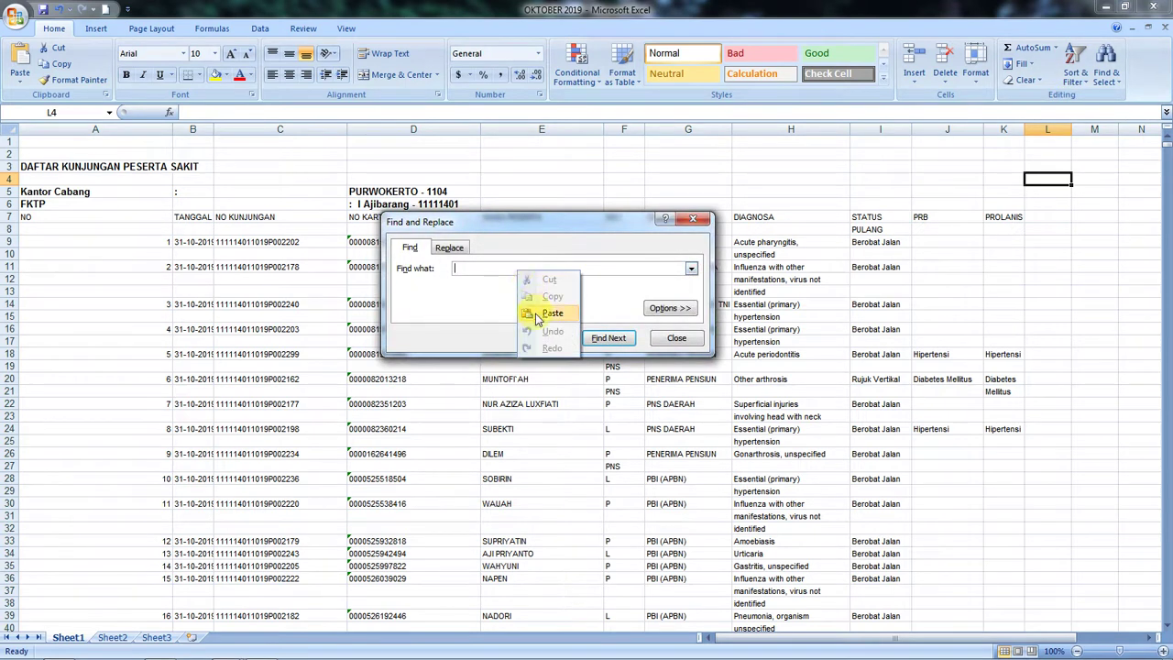
click(531, 306)
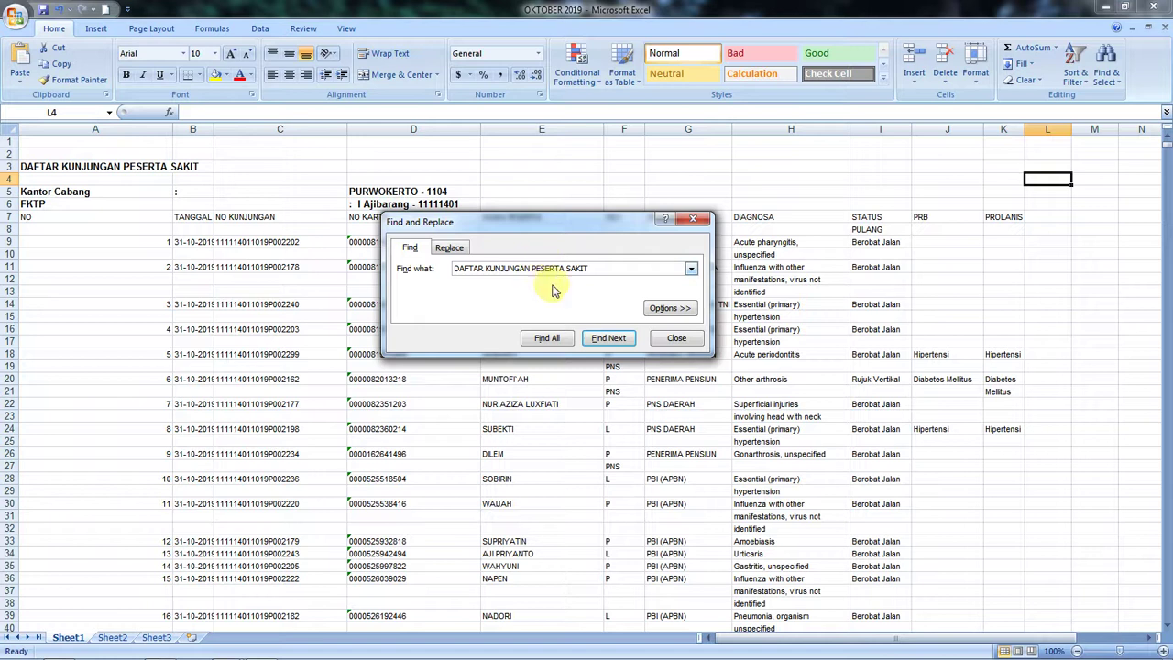
click(550, 338)
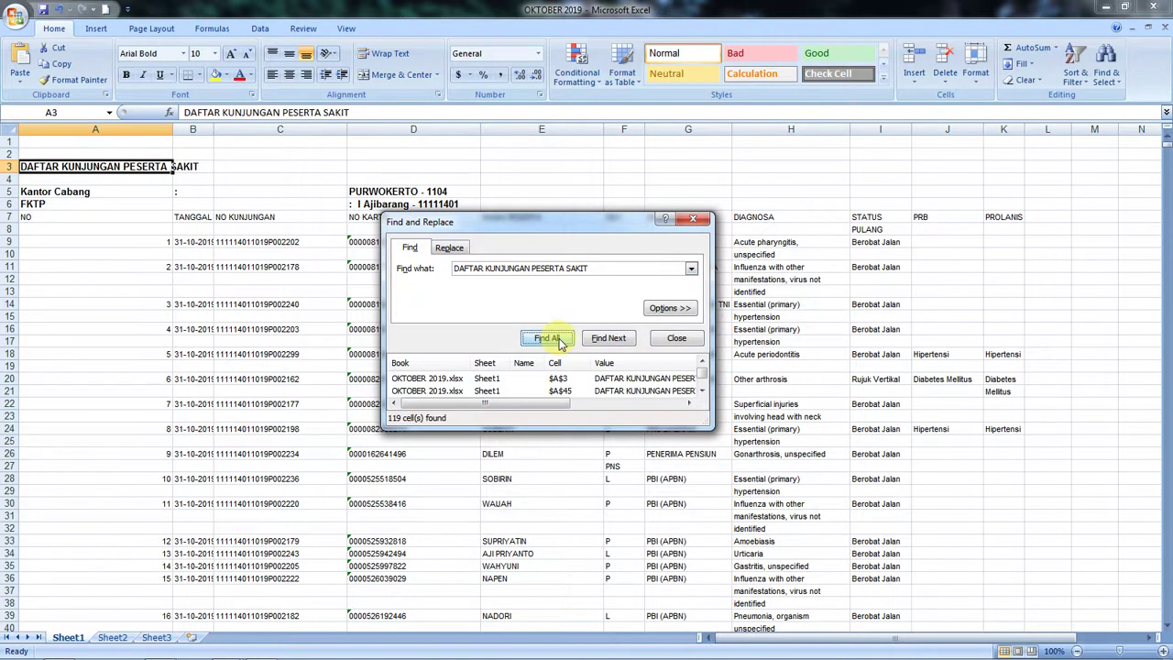
click(419, 384)
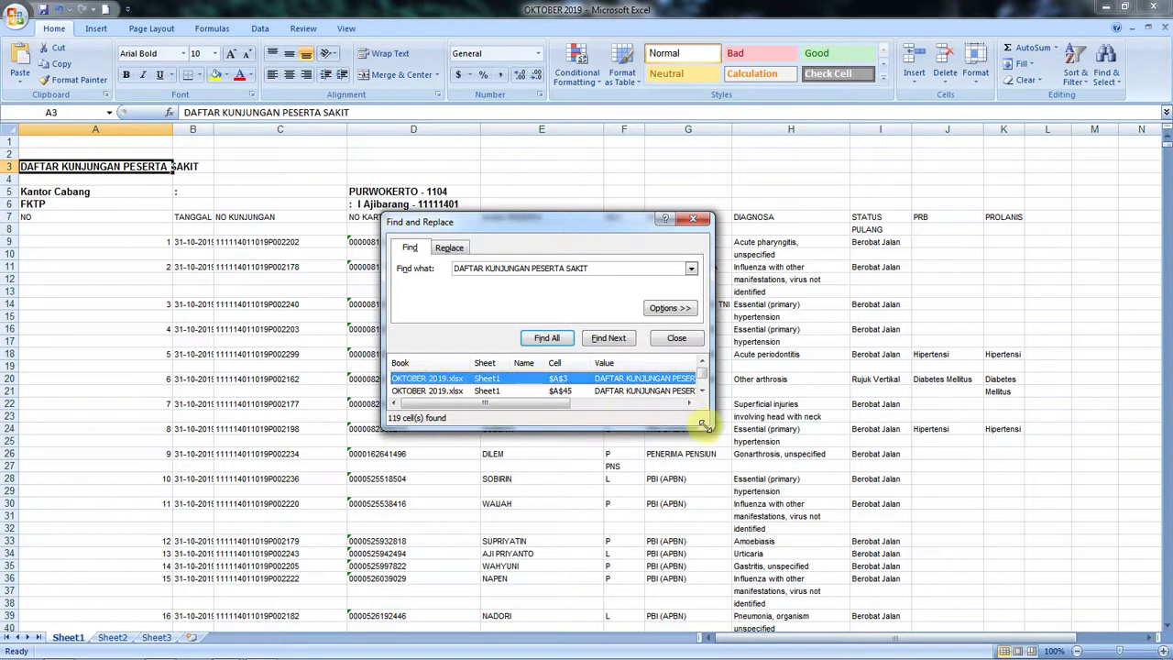
Enlarge the results list, select all 119 matching cells, and close Find and Replace
drag(706, 424, 738, 541)
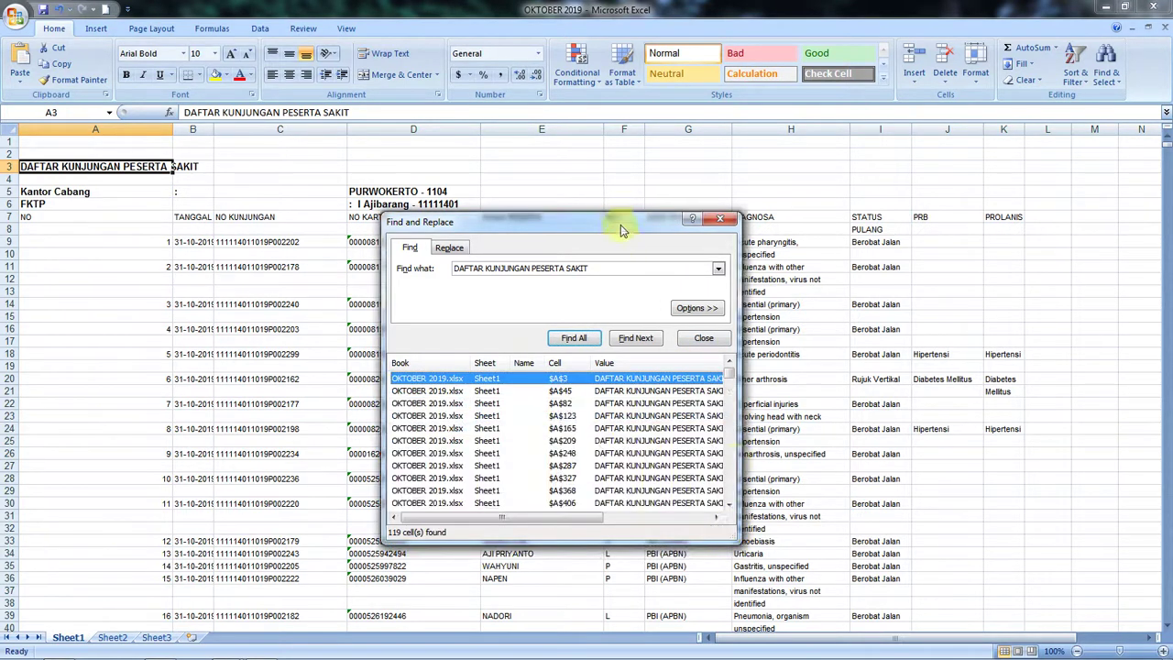
drag(620, 224, 611, 145)
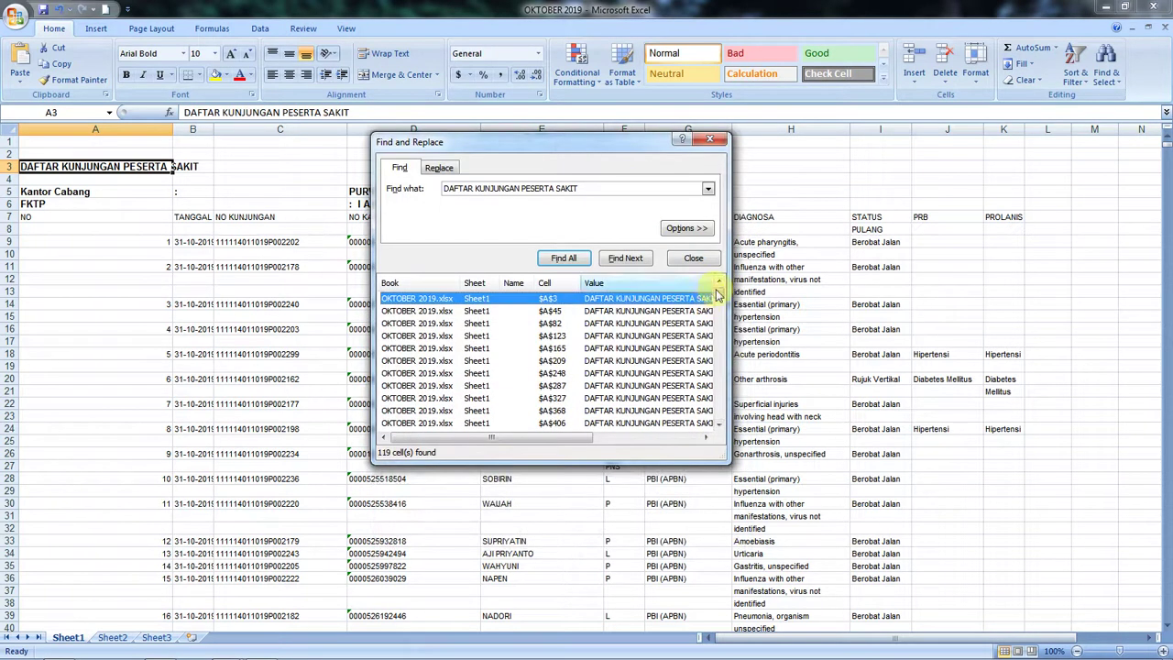
drag(719, 293, 720, 403)
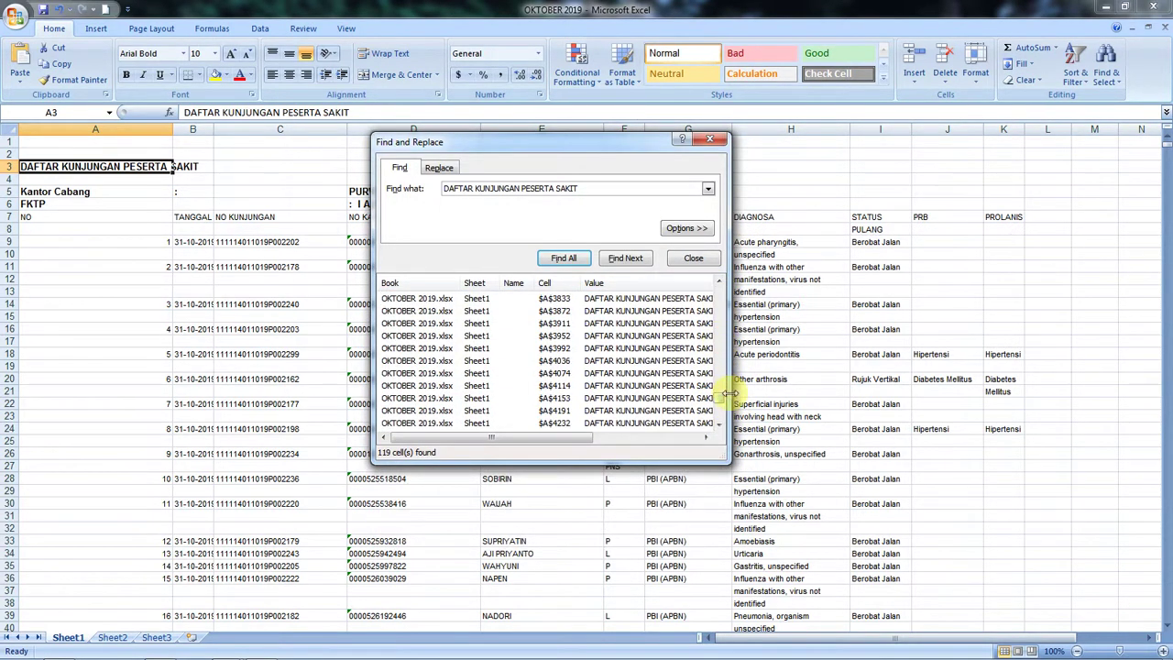
click(605, 298)
scroll(609, 356, up, 3)
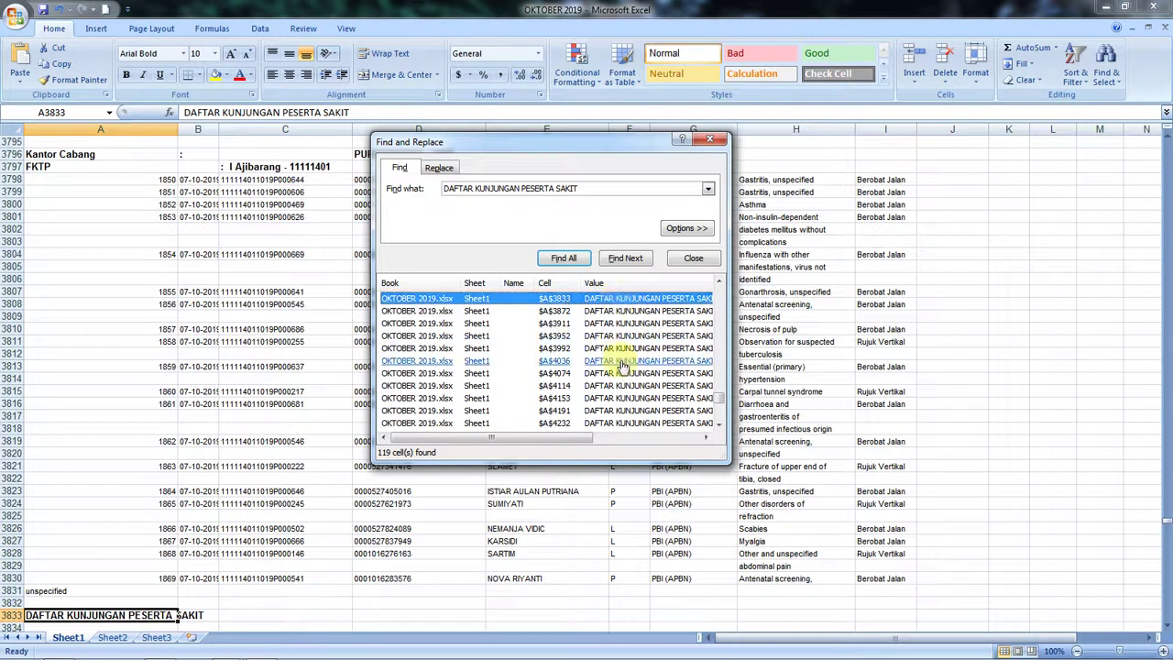
scroll(621, 365, up, 3)
scroll(623, 366, up, 6)
scroll(631, 371, up, 6)
scroll(636, 377, up, 6)
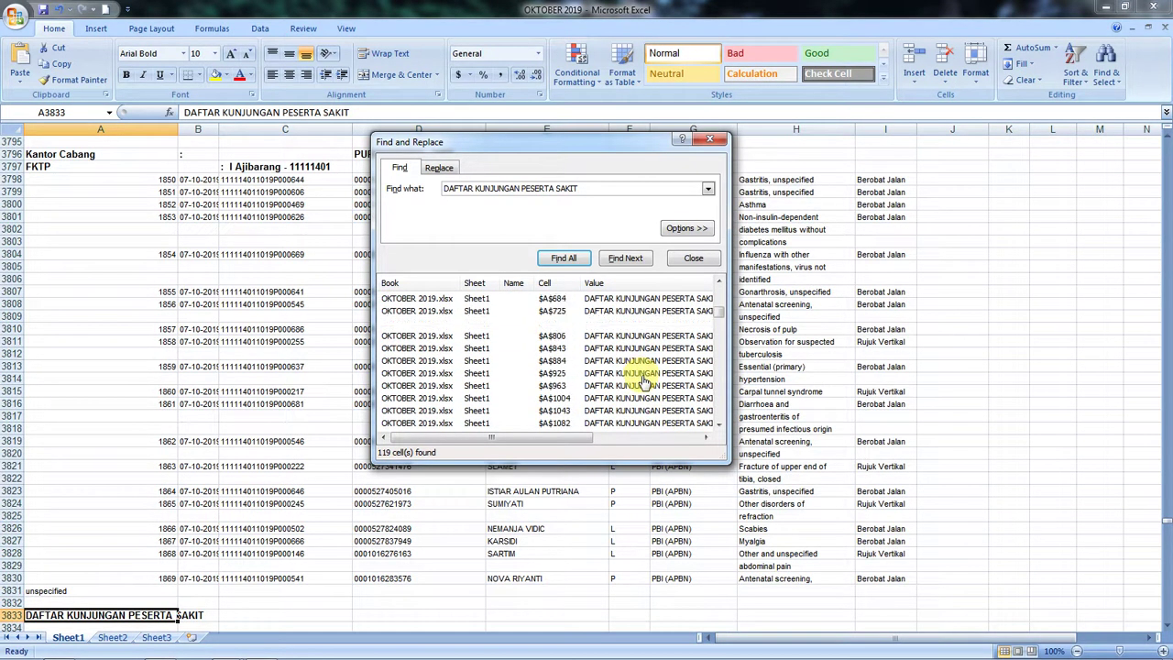
scroll(644, 385, up, 5)
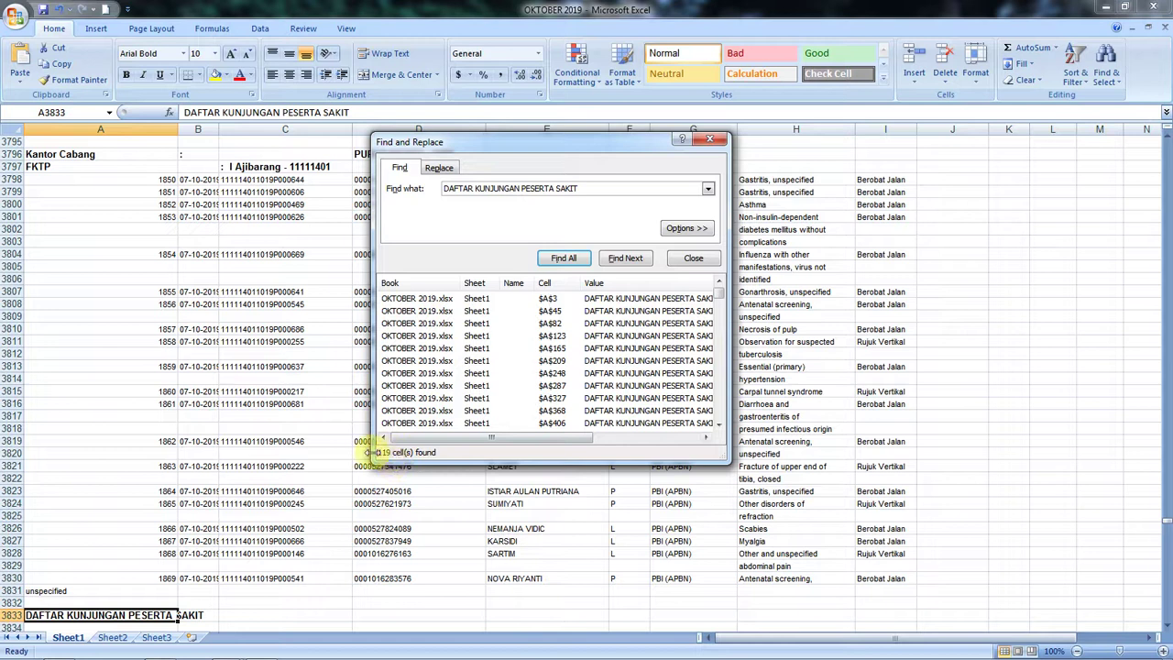
drag(372, 450, 377, 451)
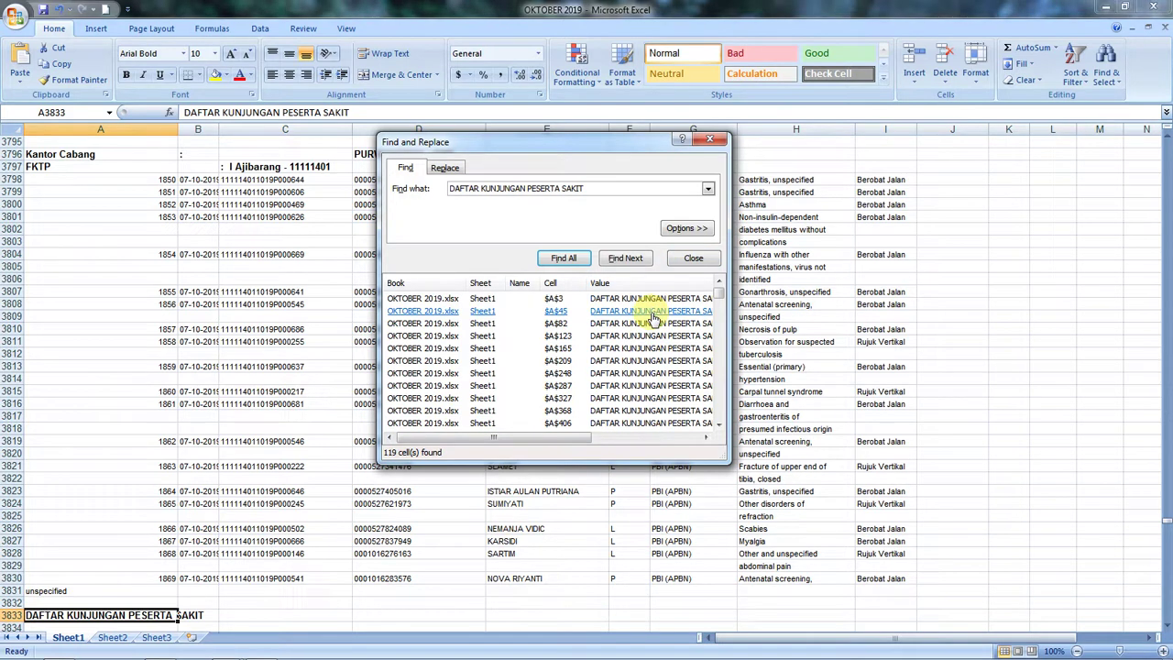
key(ctrl+a)
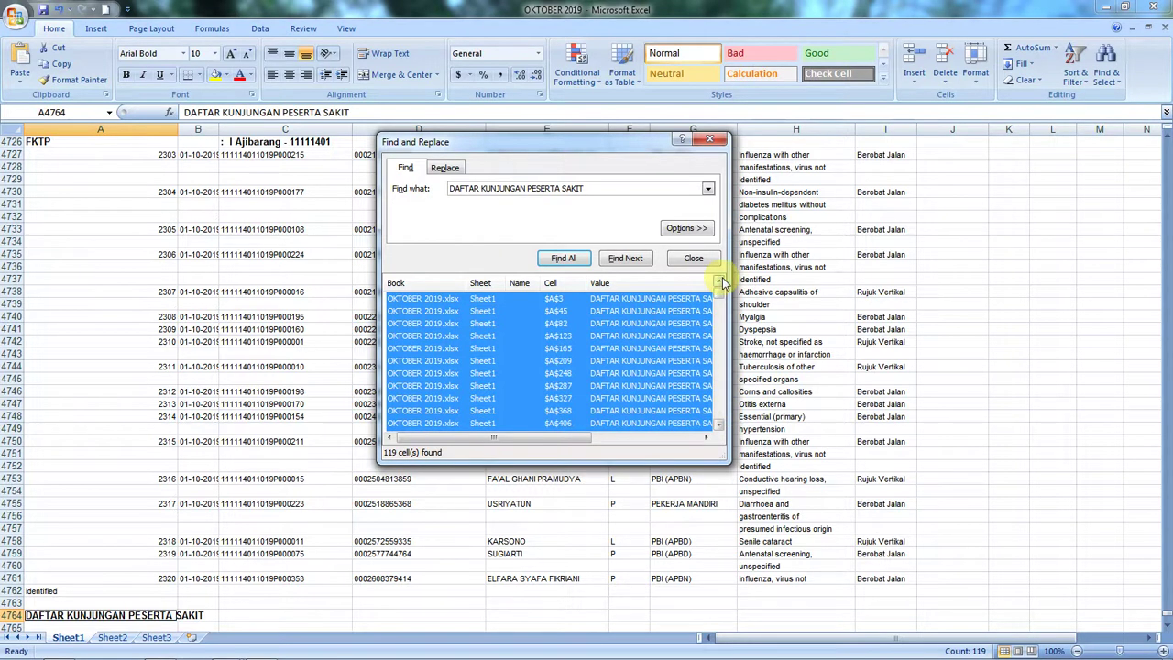
click(710, 140)
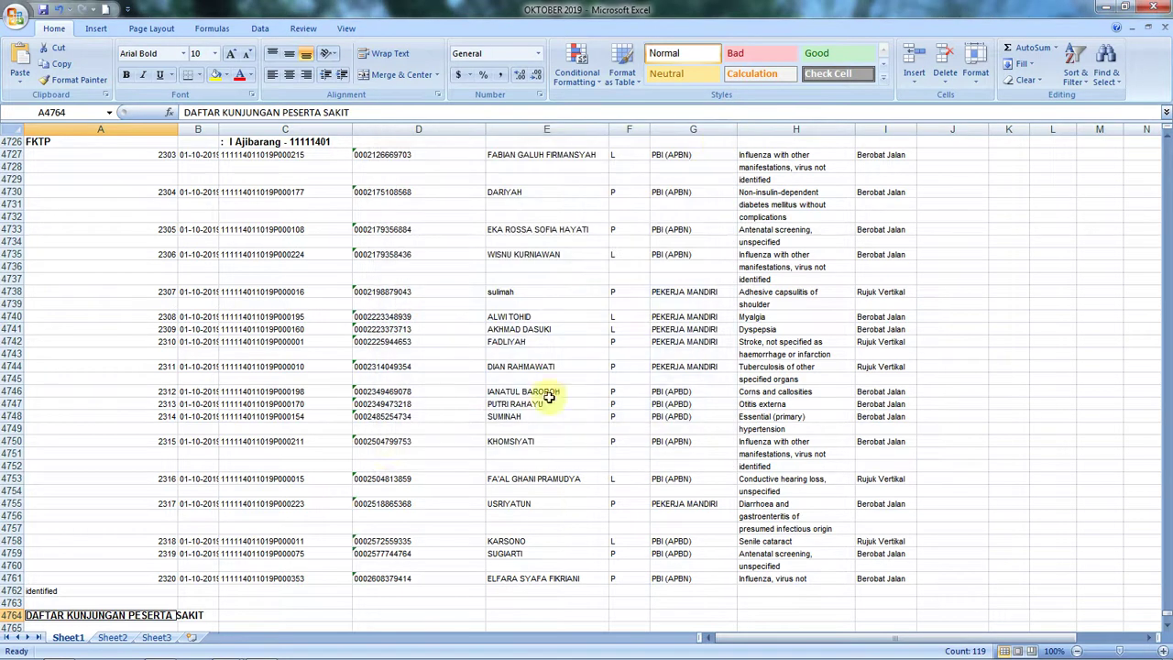
Delete the entire rows of the selected title cells and return to the sheet's top
right_click(145, 616)
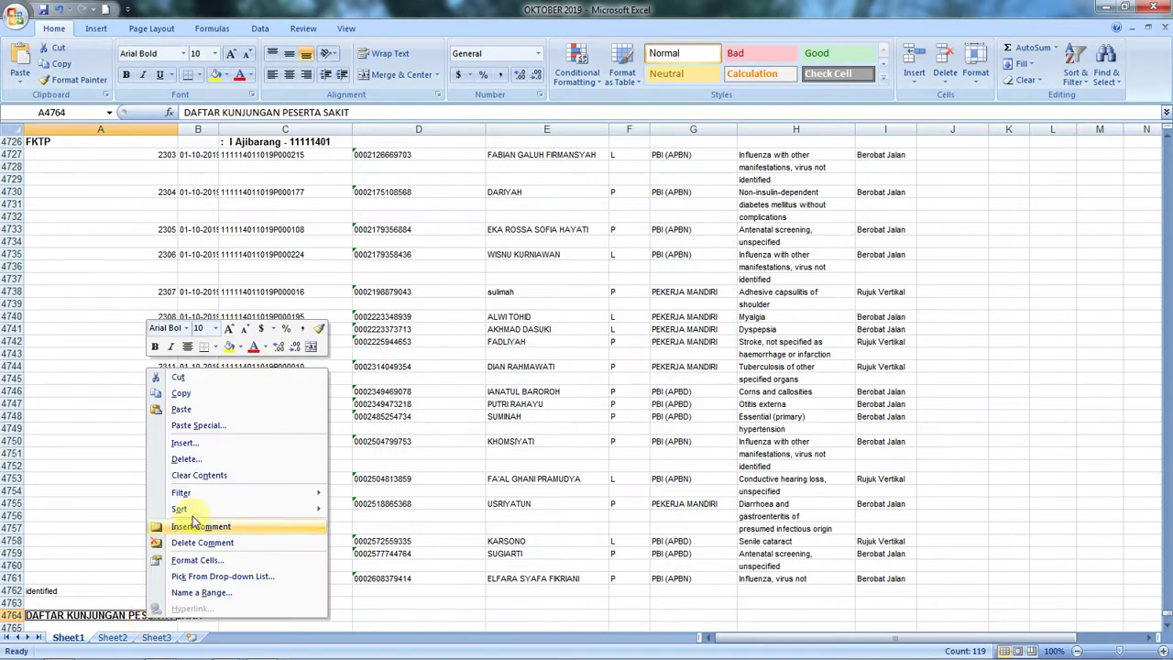
click(195, 461)
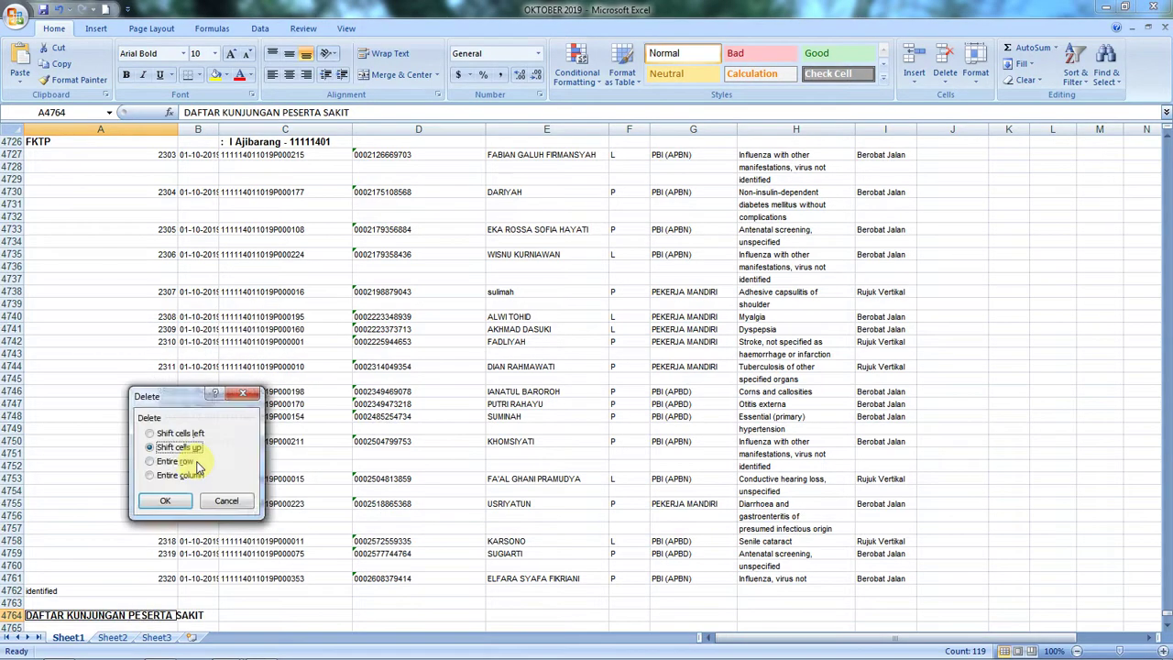
click(165, 501)
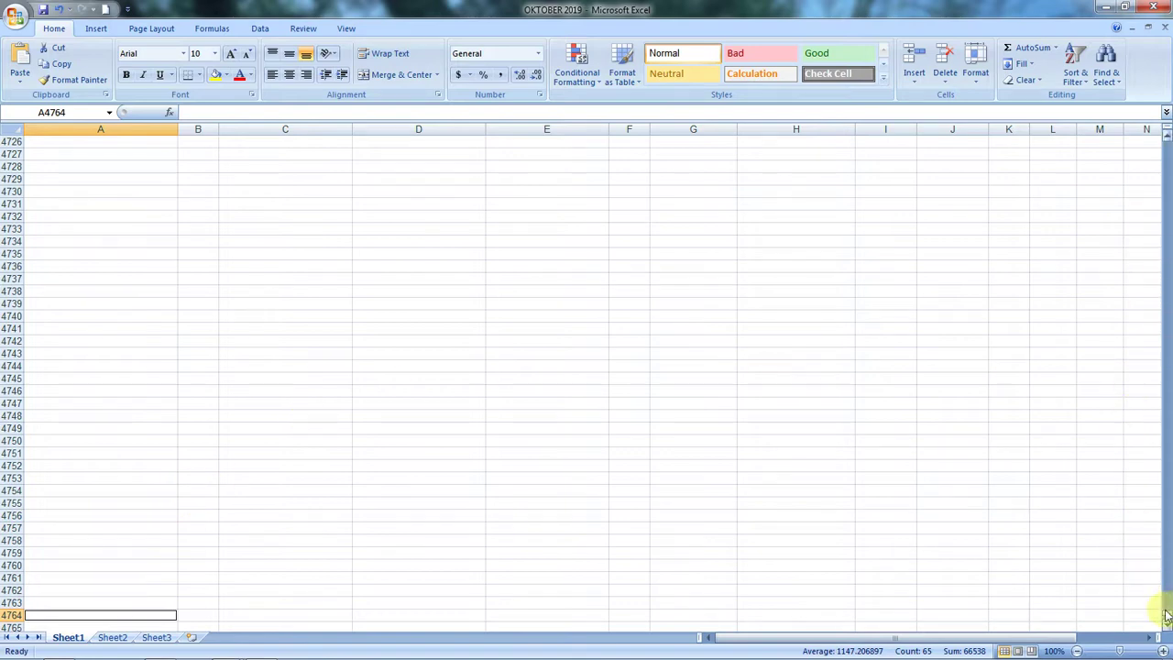
drag(1166, 615, 1168, 142)
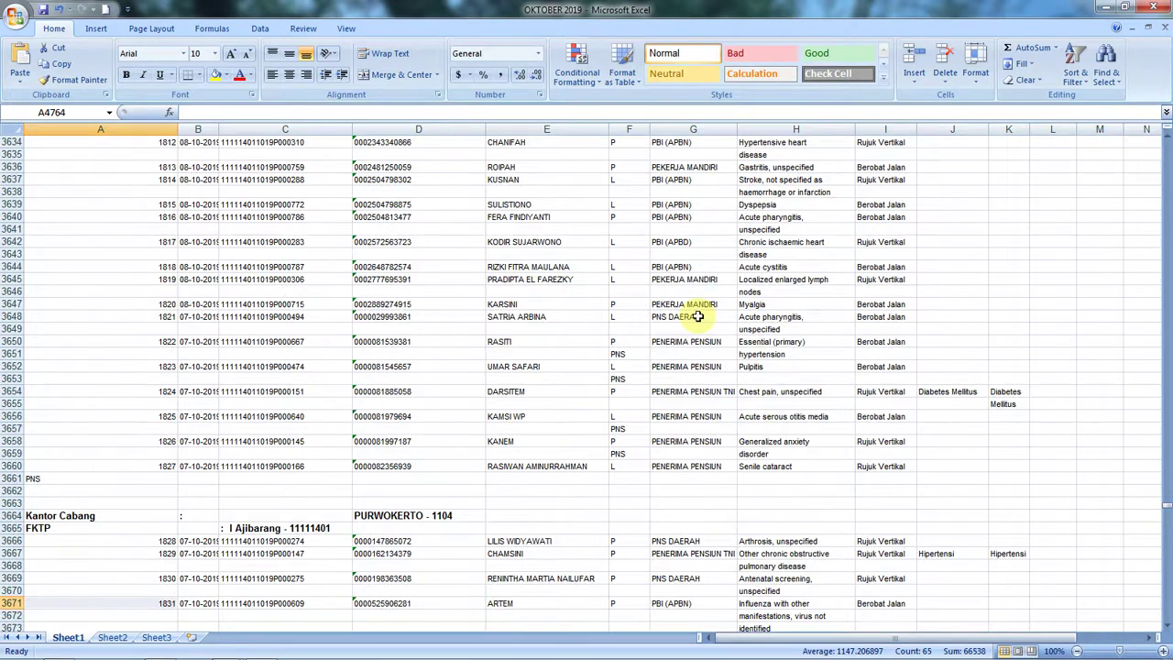
scroll(696, 311, up, 8)
scroll(709, 305, up, 5)
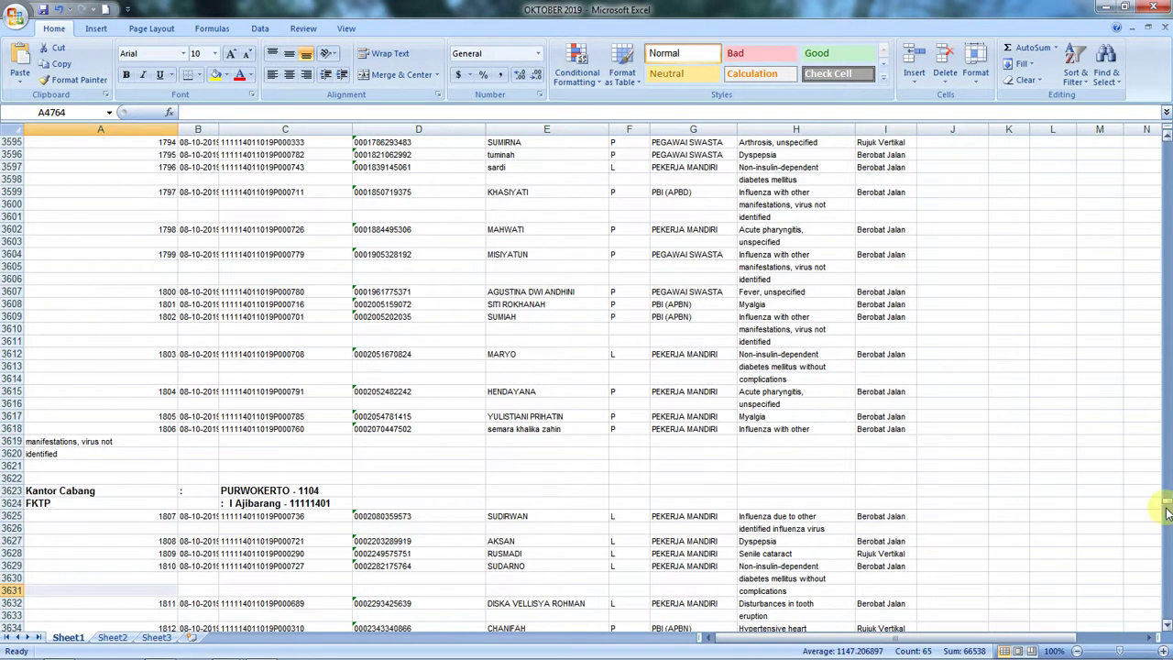
drag(1168, 499, 1168, 139)
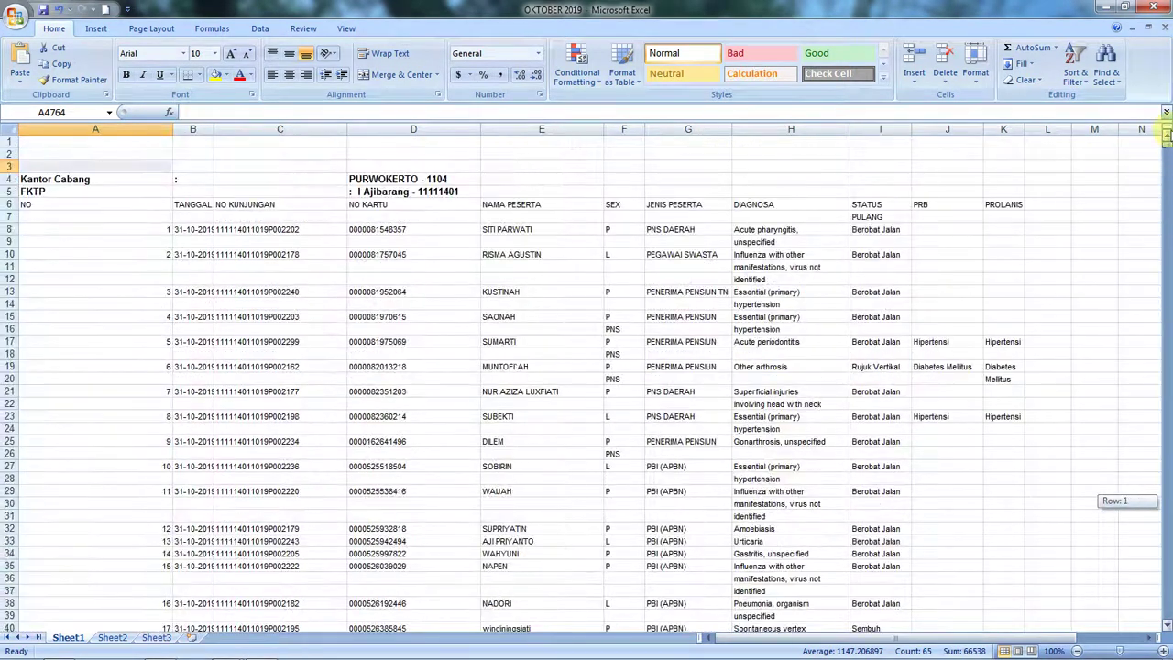
Copy the Kantor Cabang text from cell A4 via the formula bar
click(51, 183)
click(245, 114)
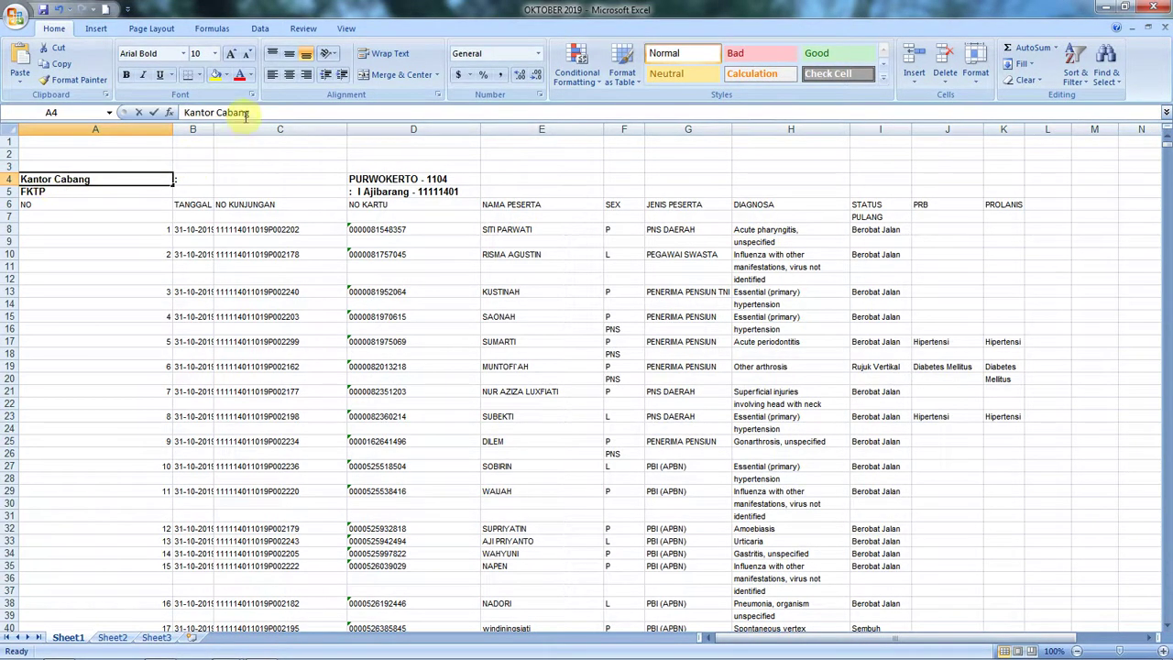
drag(246, 113, 197, 111)
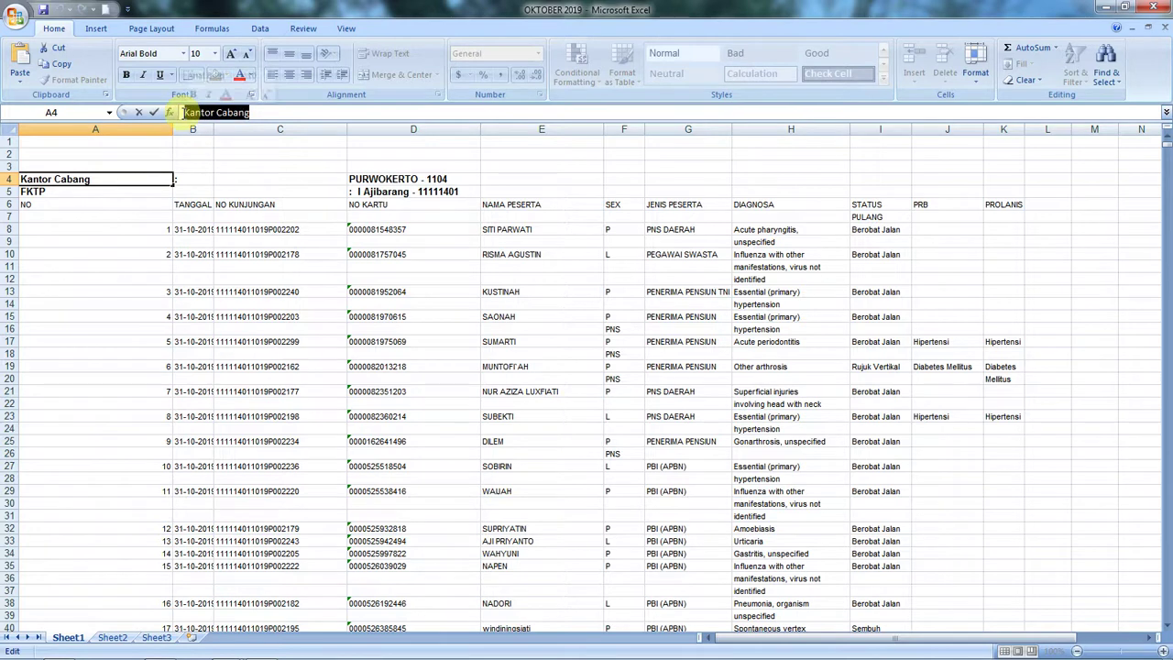
right_click(186, 112)
click(213, 130)
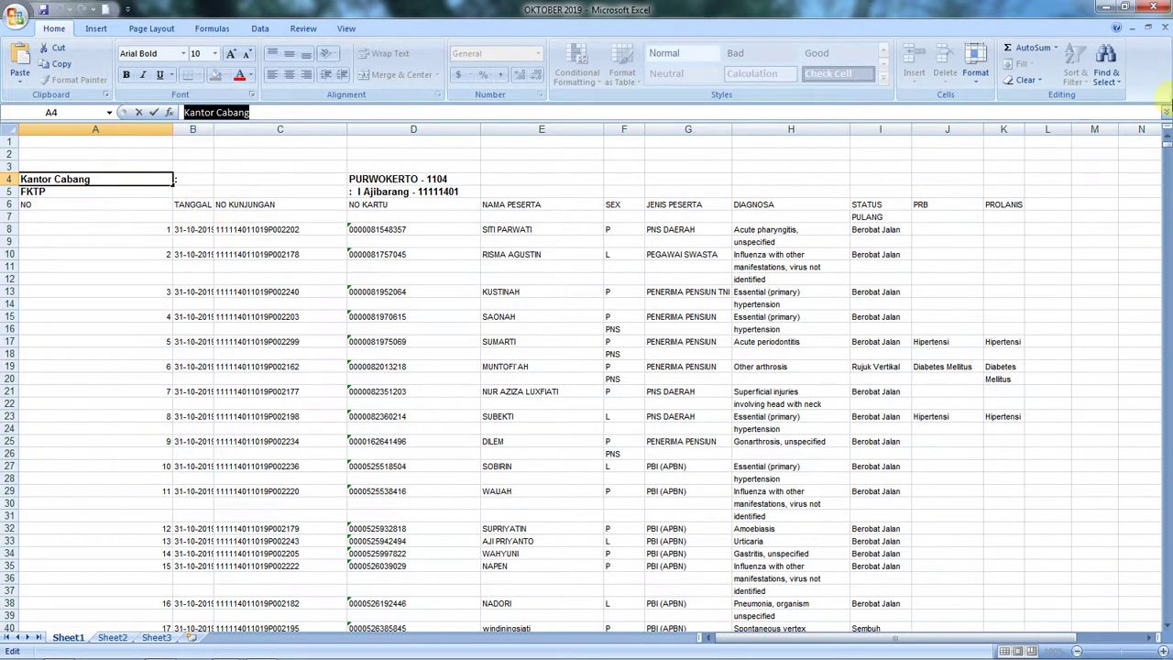
Find all cells containing Kantor Cabang, select the 119 matches, and close the dialog
click(1111, 81)
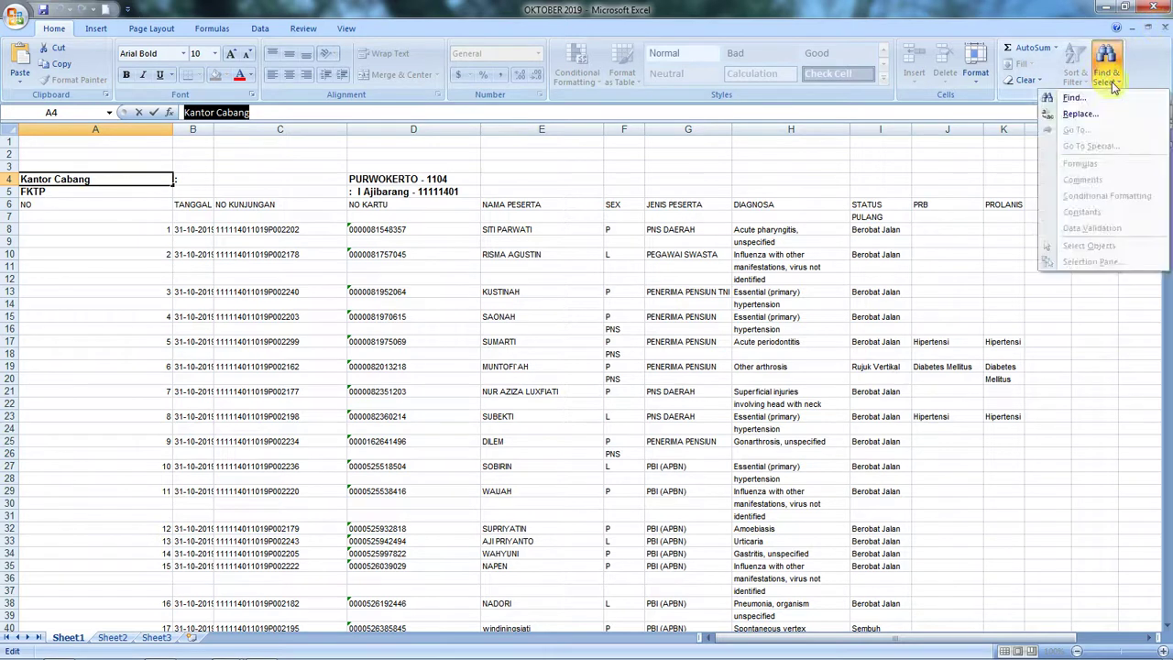
click(1085, 98)
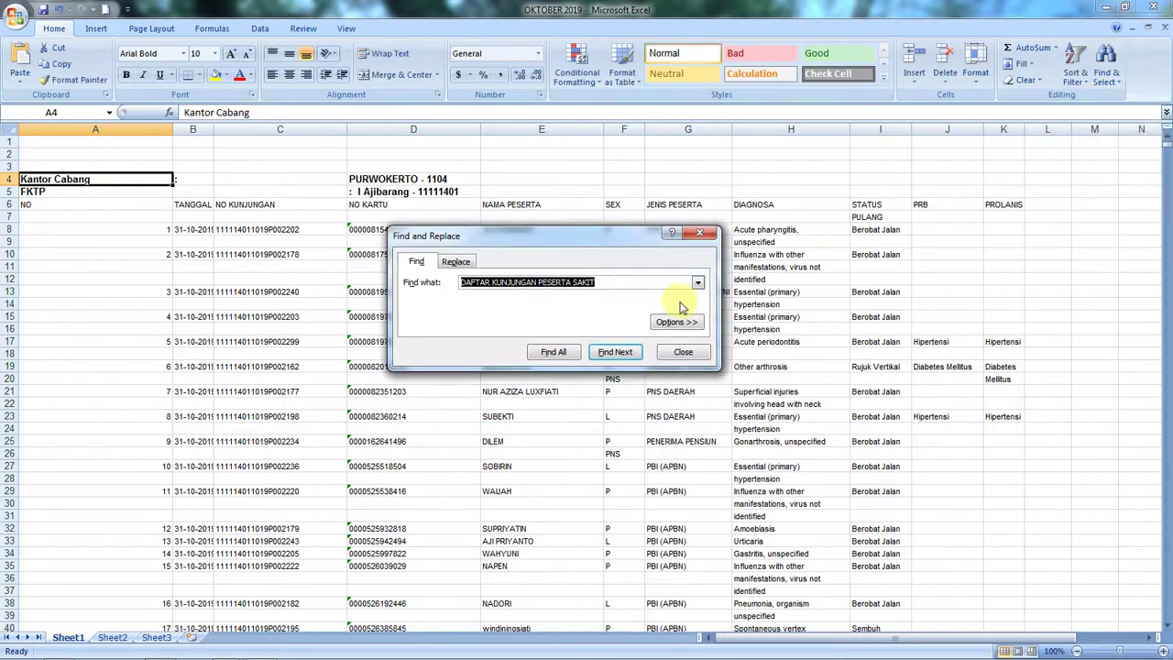
key(ctrl+v)
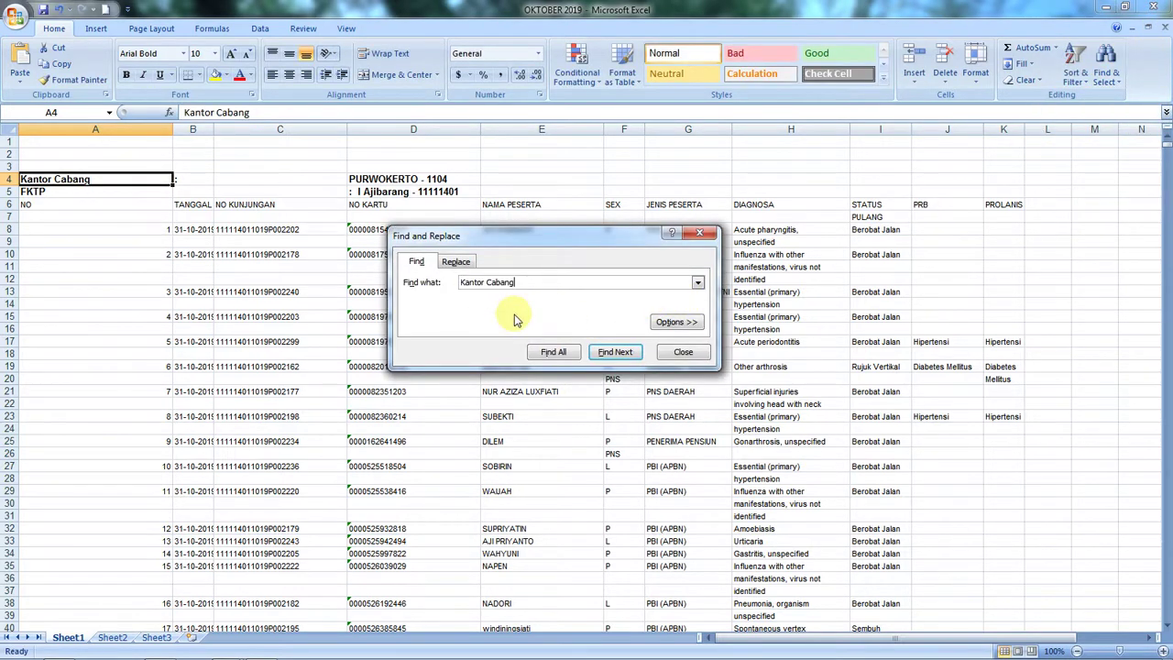
click(542, 352)
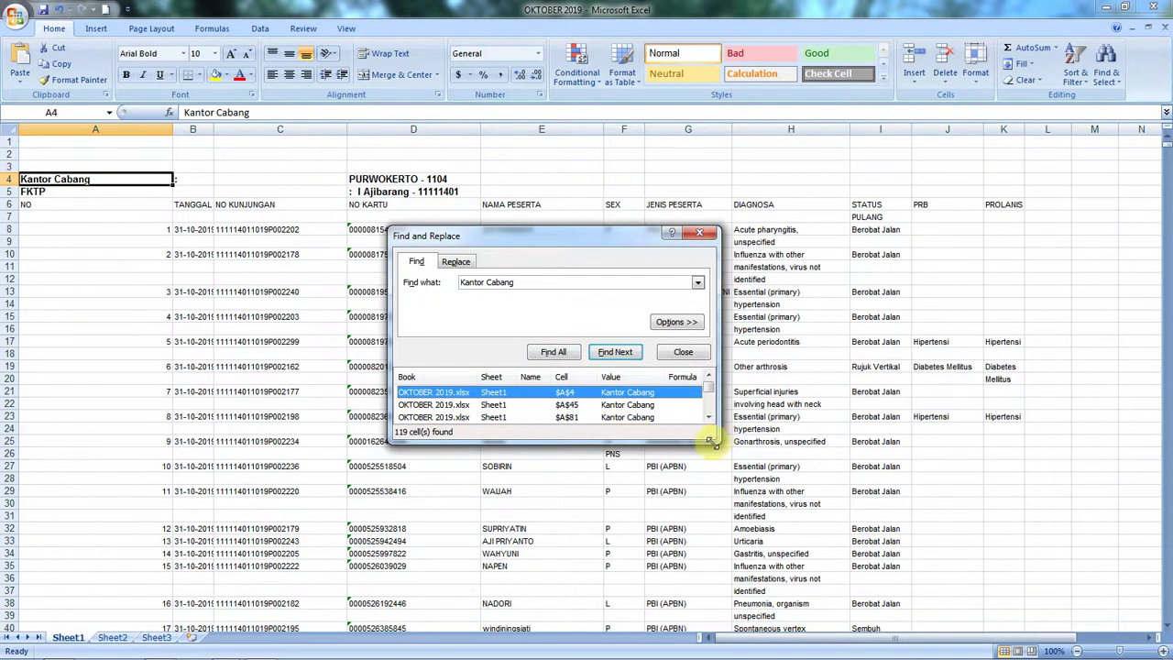
drag(710, 440, 735, 608)
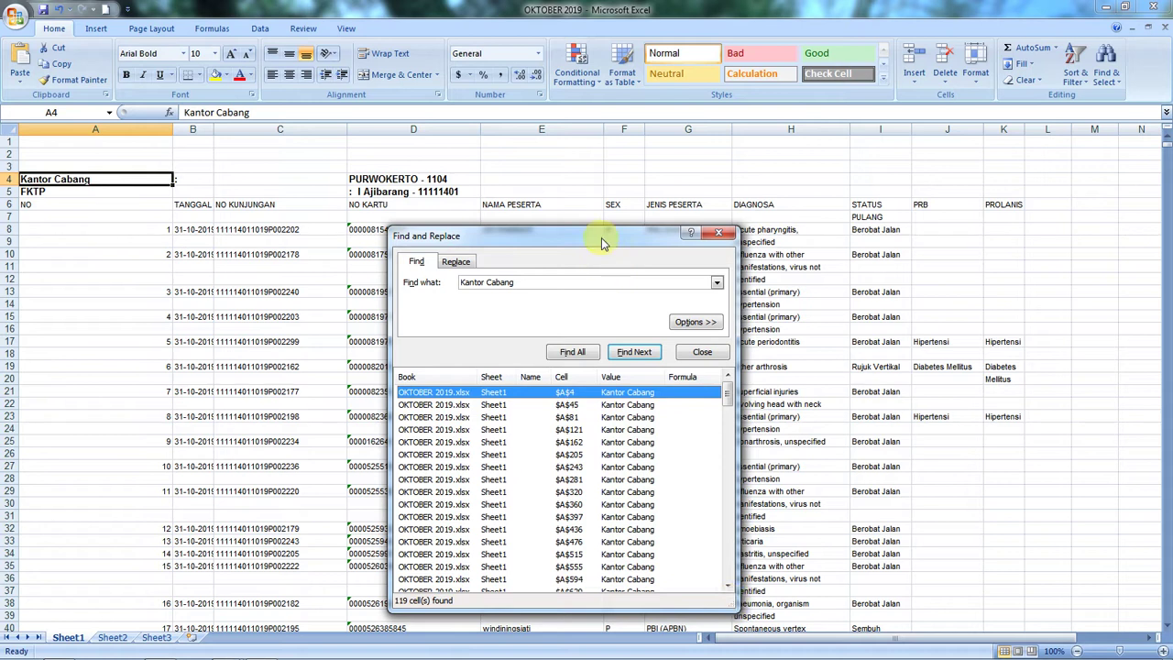
drag(601, 243, 595, 167)
key(ctrl+a)
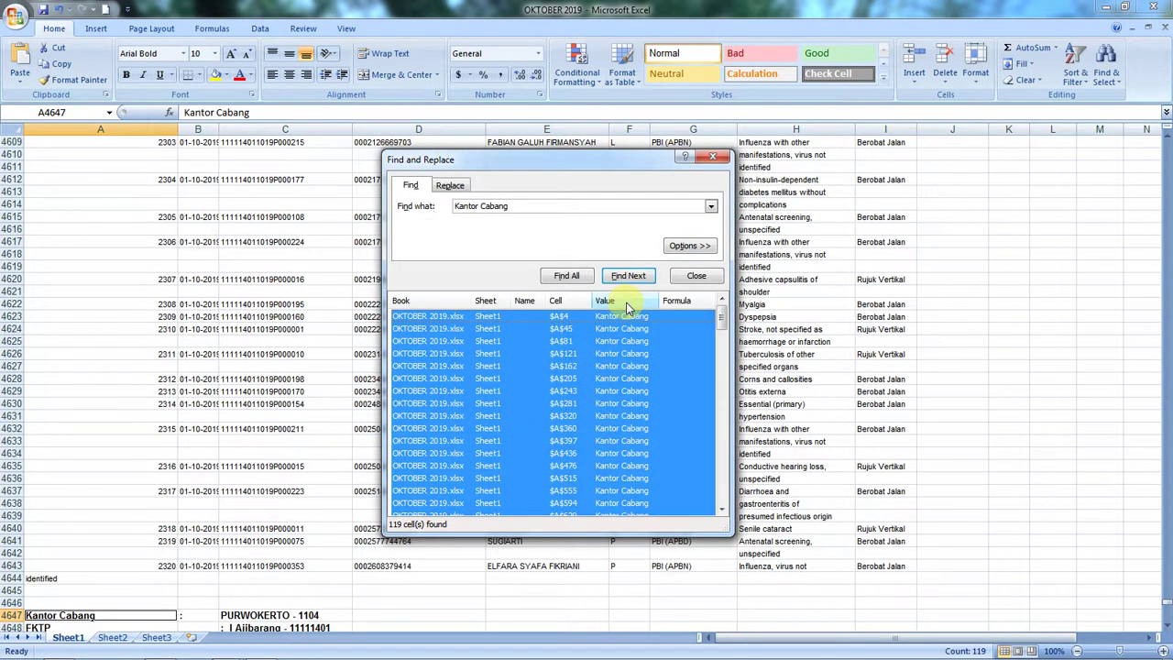
click(717, 160)
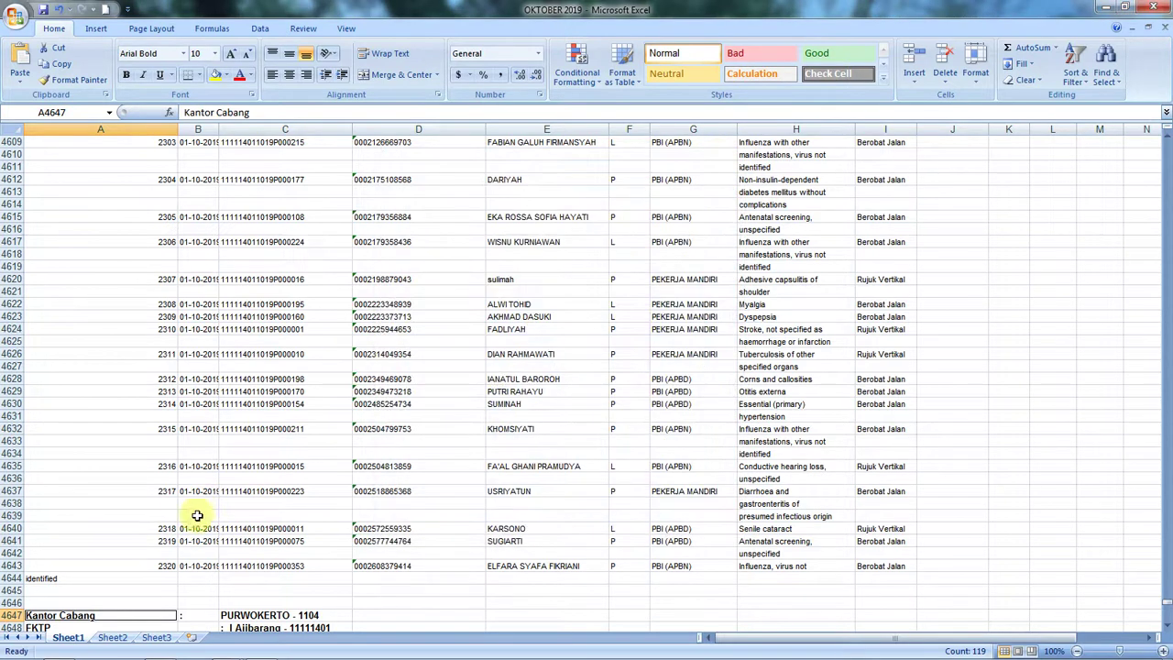
Delete the entire rows of the selected Kantor Cabang cells and scroll back to the top
right_click(71, 615)
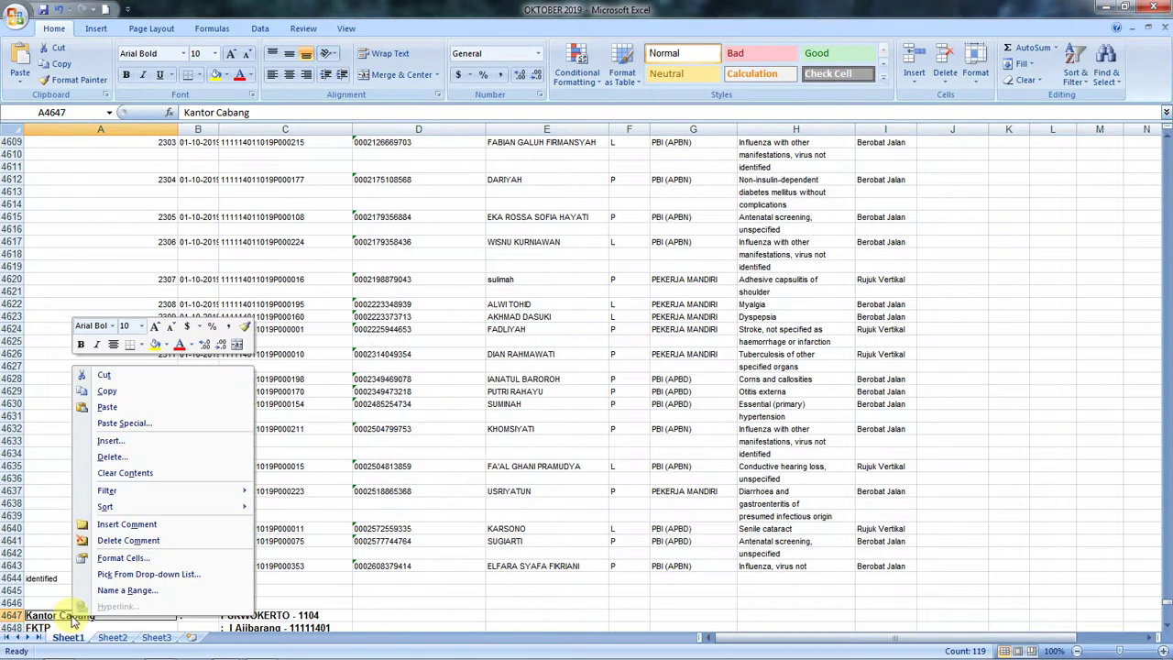
click(120, 457)
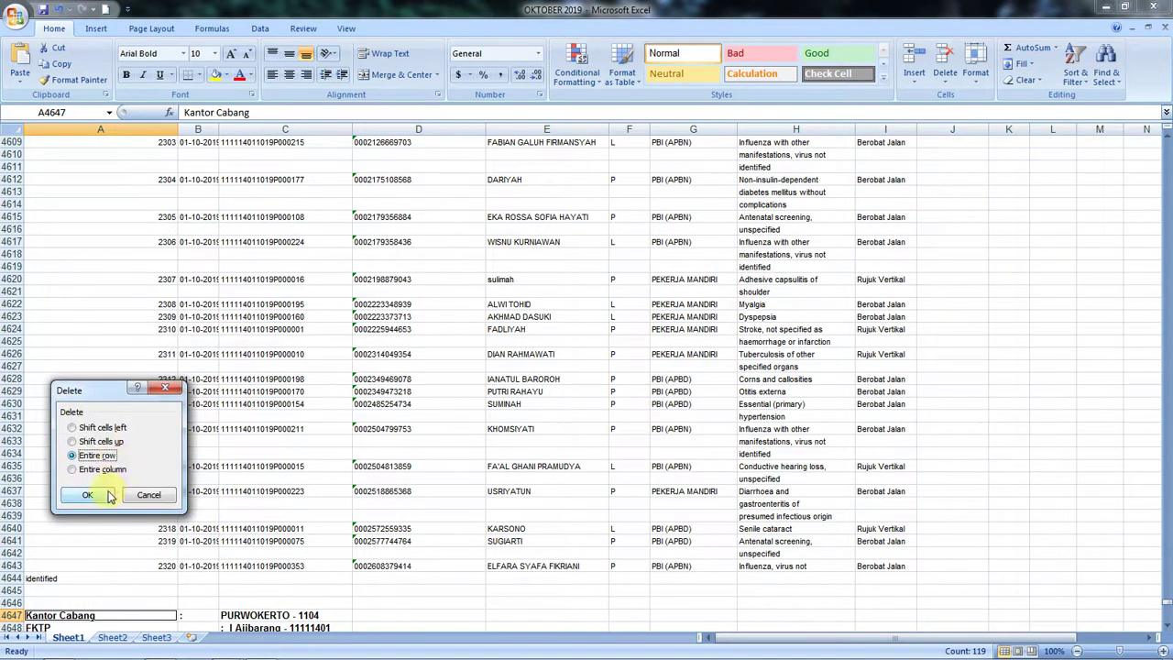
click(108, 495)
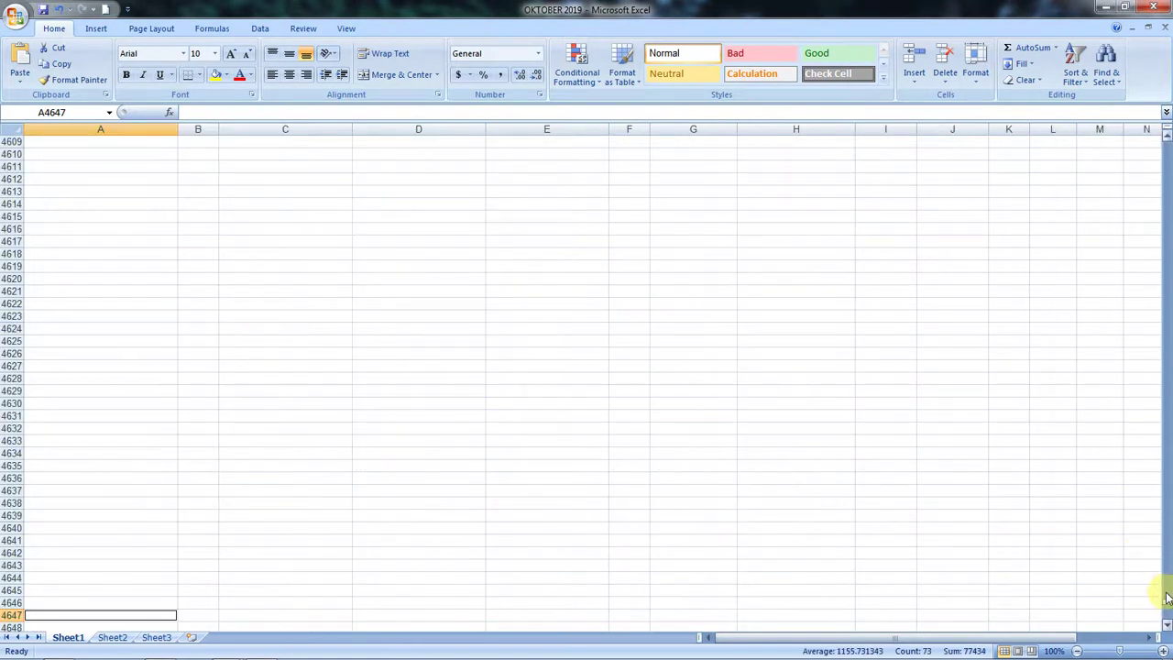
drag(1167, 604, 1168, 138)
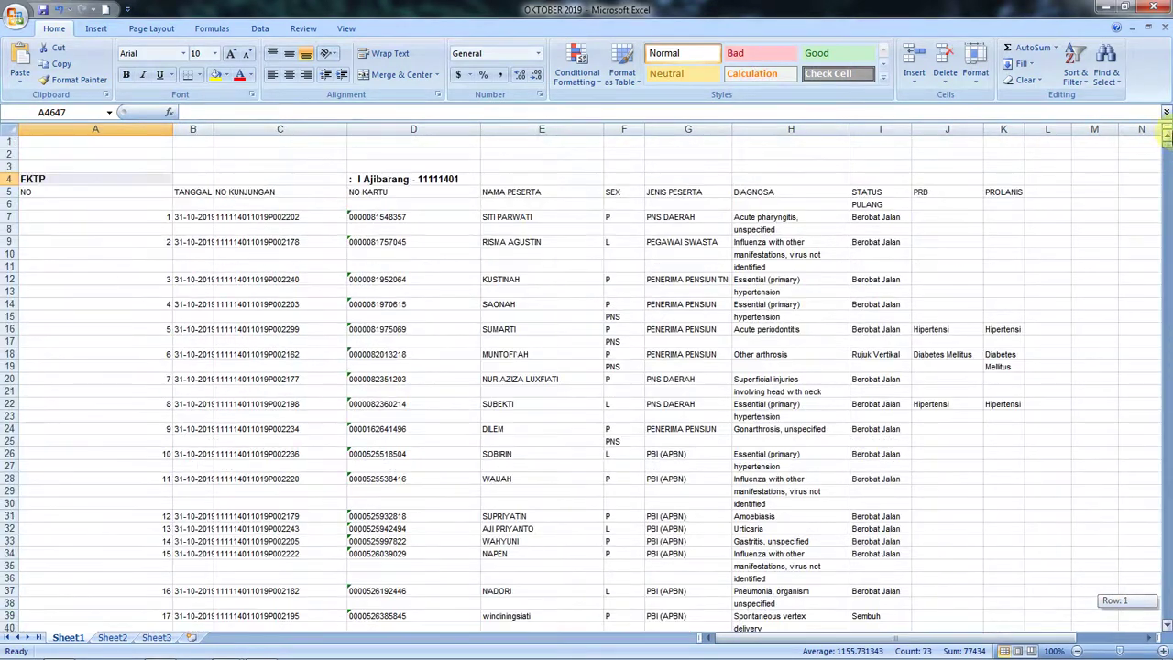
Copy the FKTP text from cell A4 and bring up the Find dialog
click(53, 189)
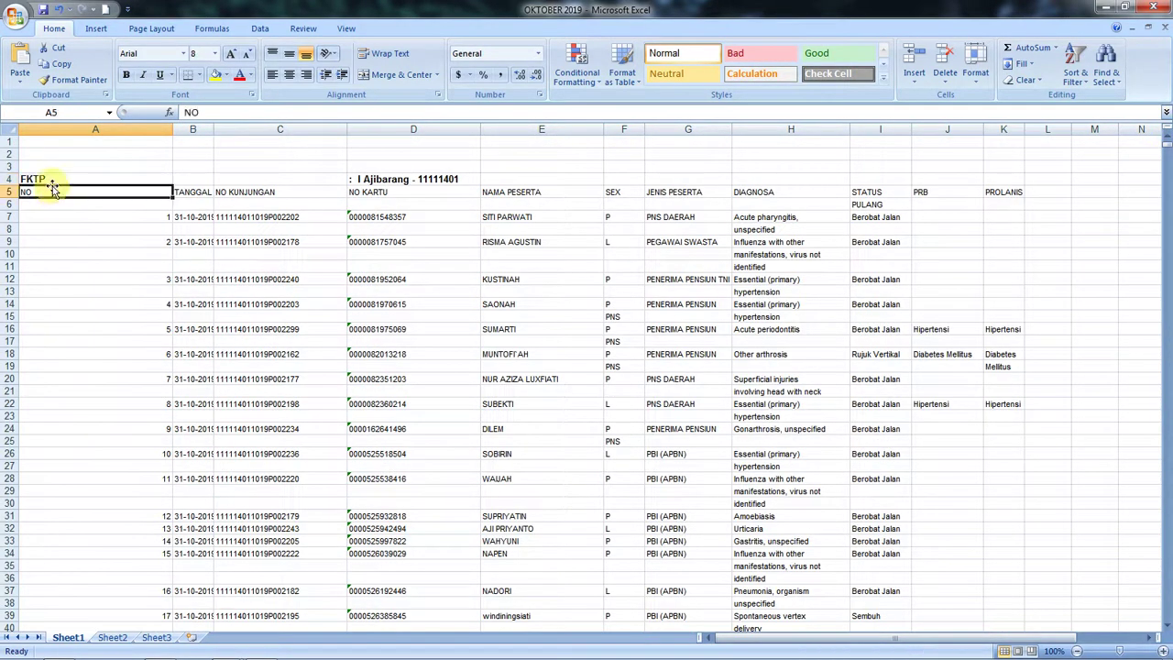
click(53, 178)
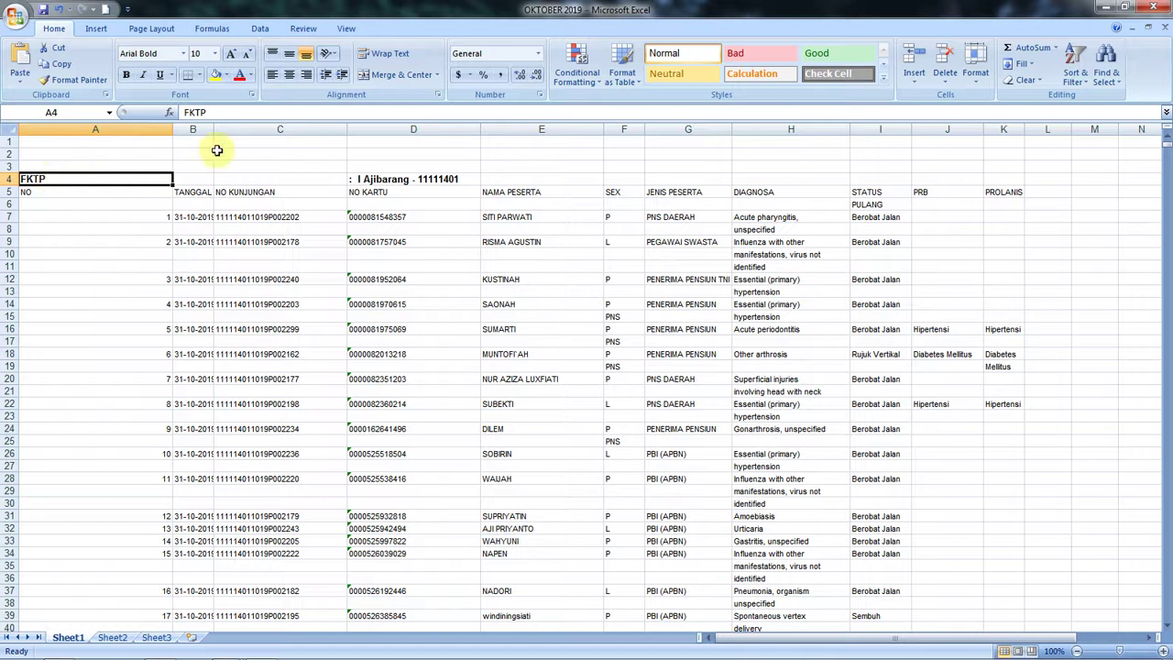
drag(209, 112, 184, 112)
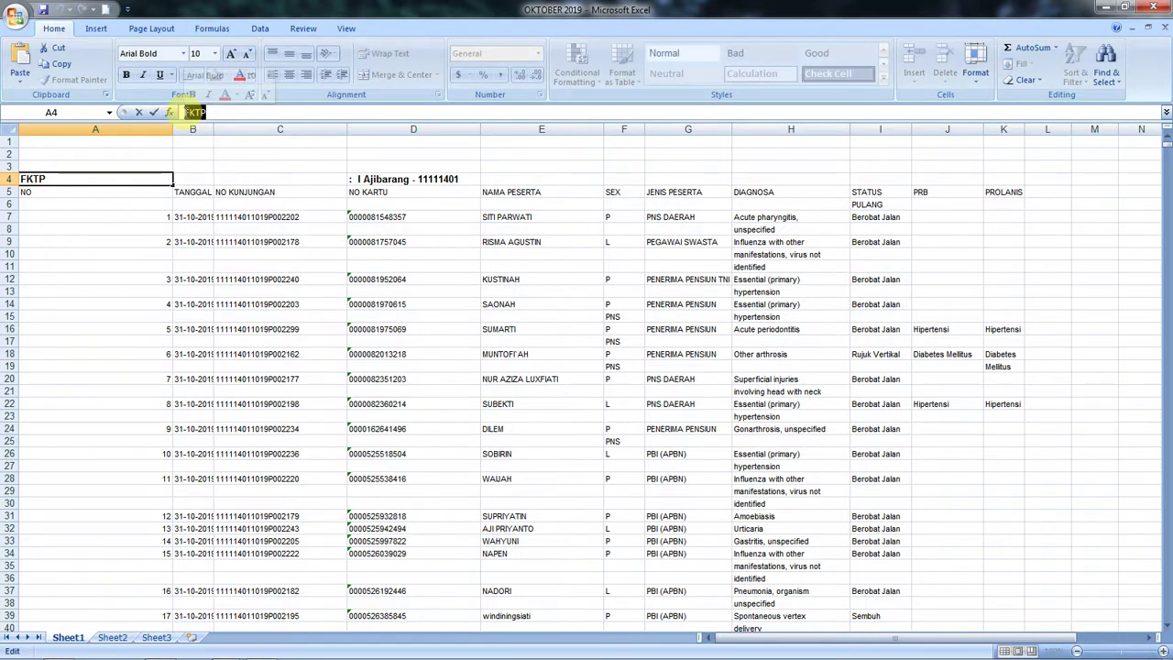
right_click(187, 112)
click(217, 140)
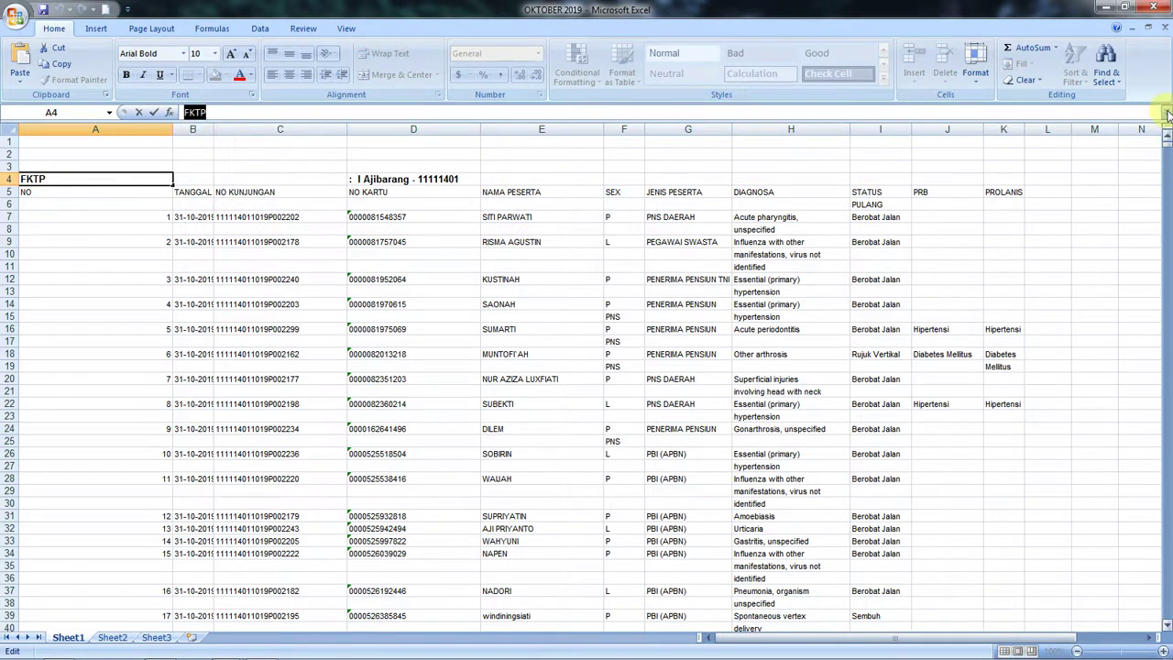
click(1106, 77)
click(1071, 98)
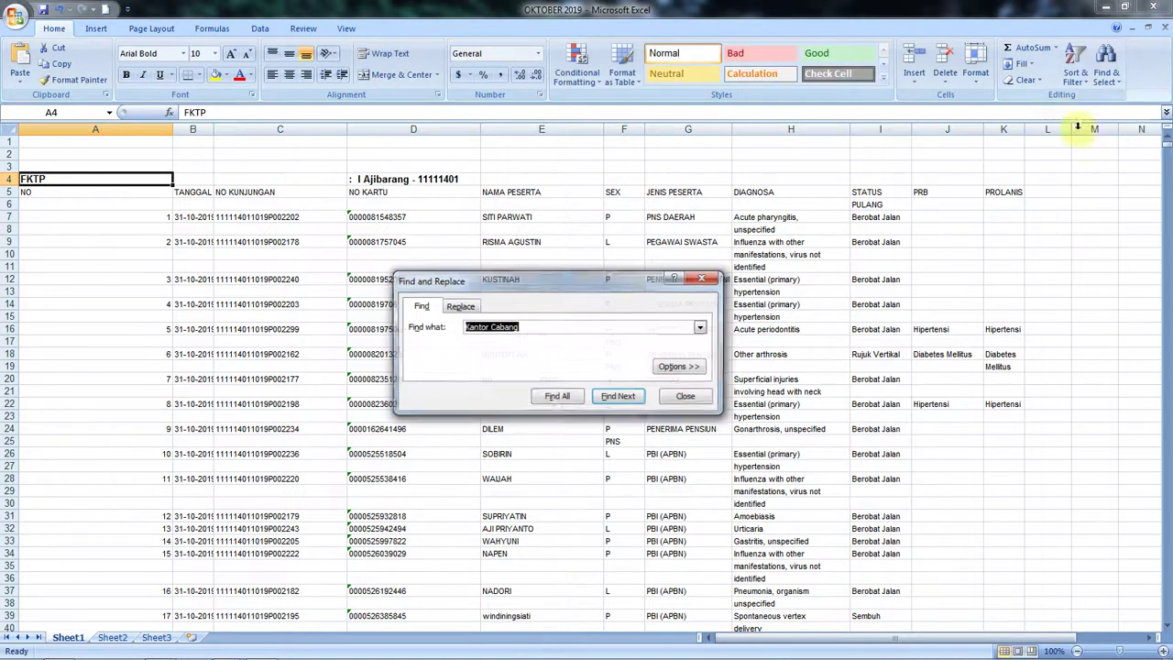
Paste FKTP as the search term, find all, and select the 119 matching cells
right_click(501, 322)
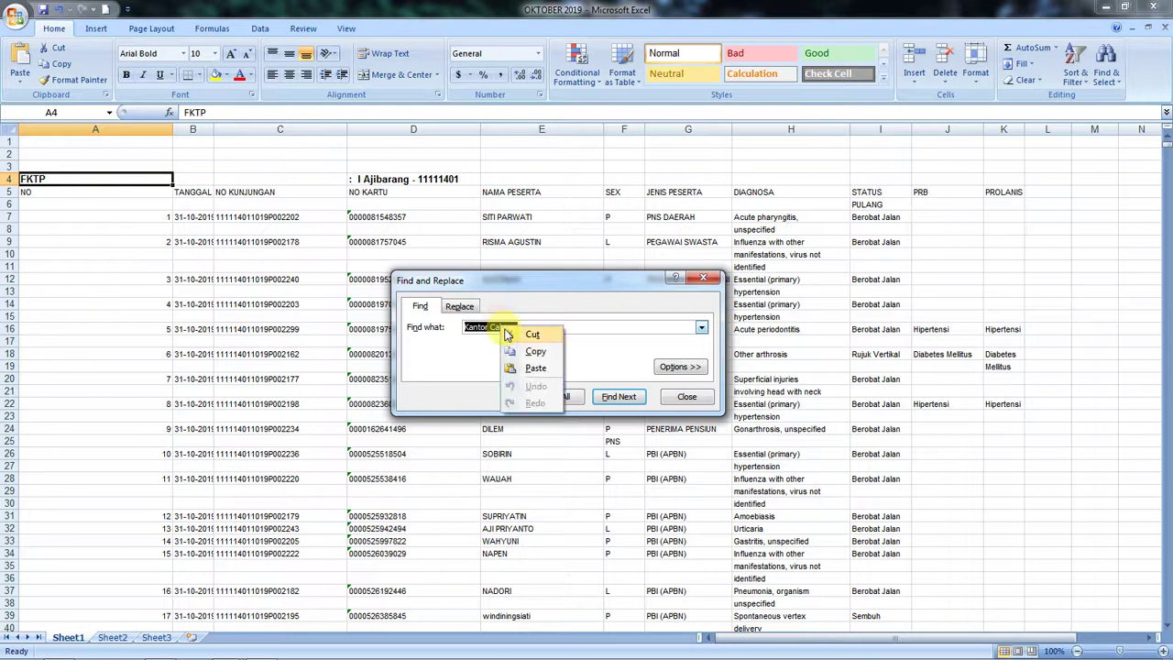
click(536, 366)
click(553, 398)
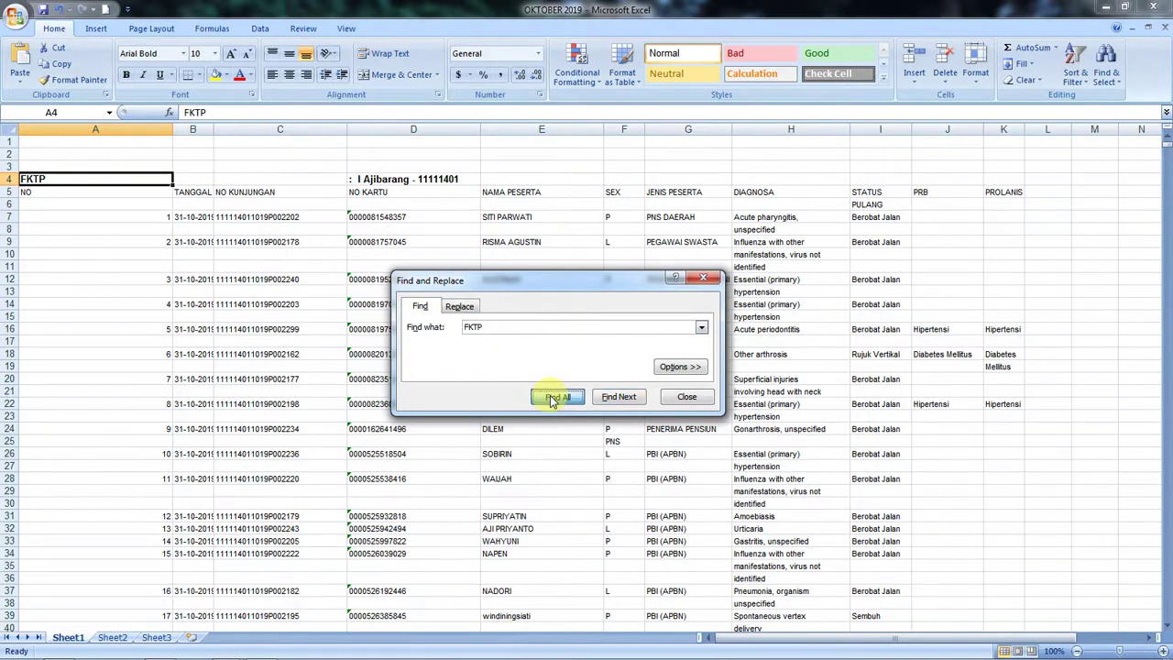
key(ctrl+a)
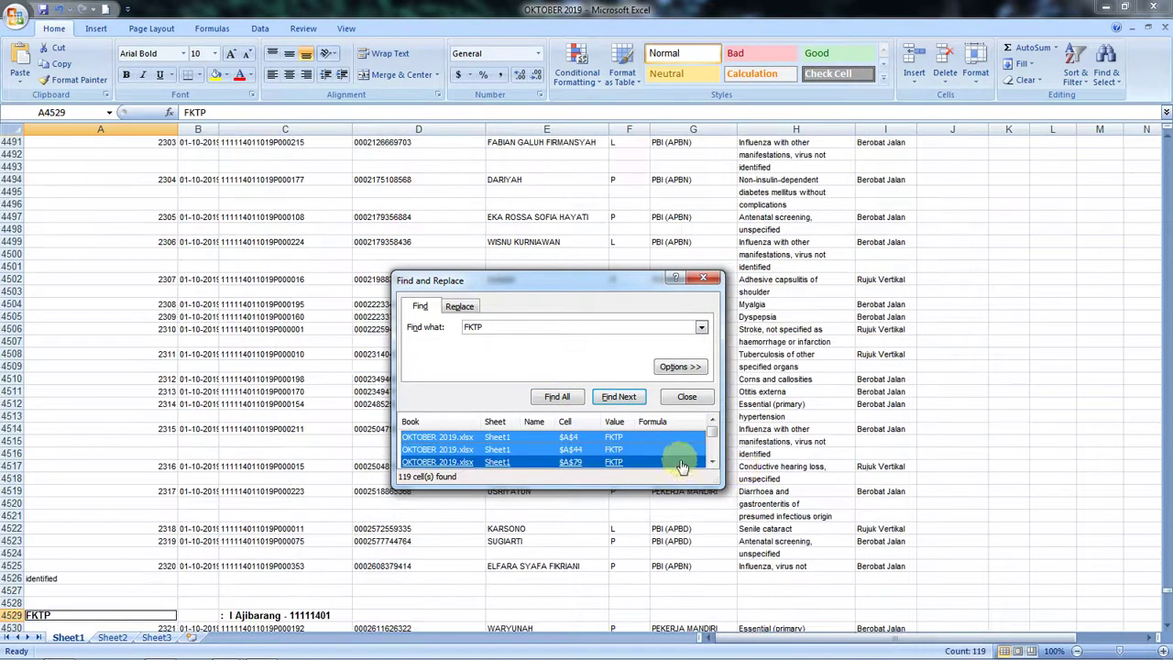
drag(719, 483, 720, 579)
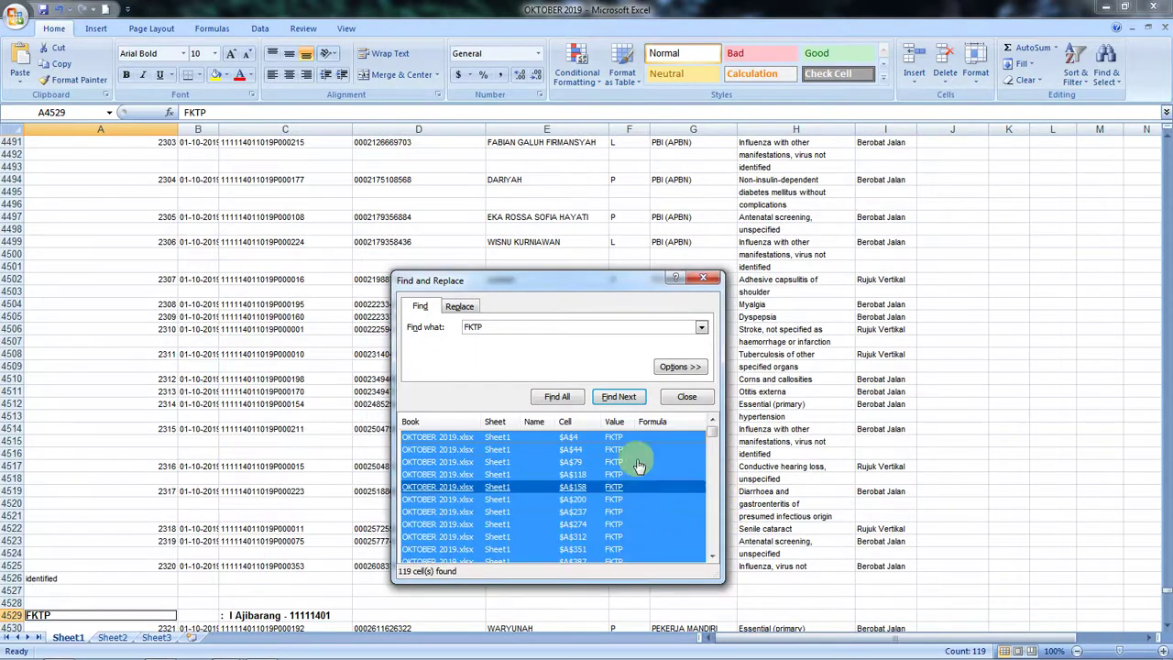
drag(601, 287, 602, 203)
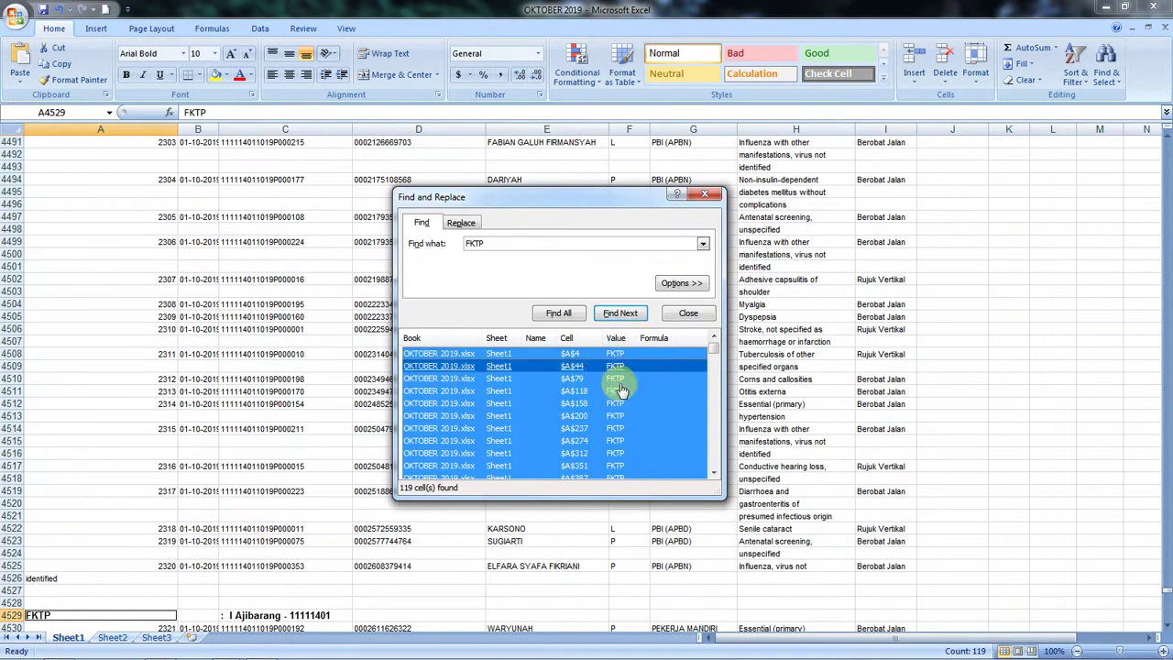
click(693, 314)
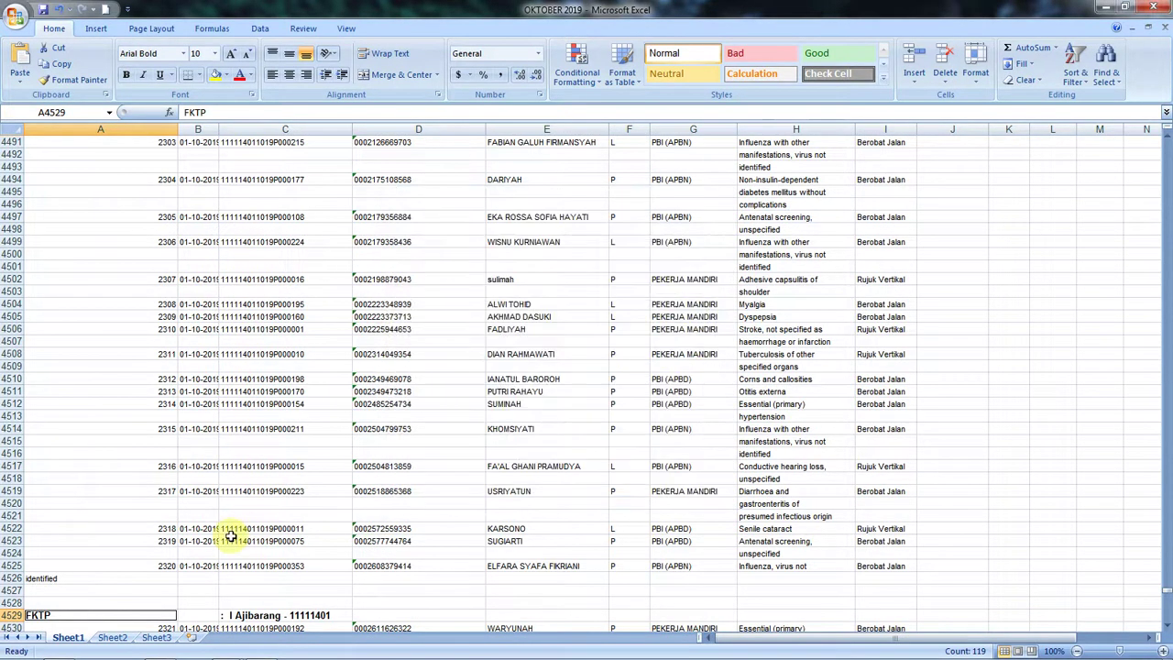
Delete the entire rows of the selected FKTP cells and scroll back to the top
right_click(73, 616)
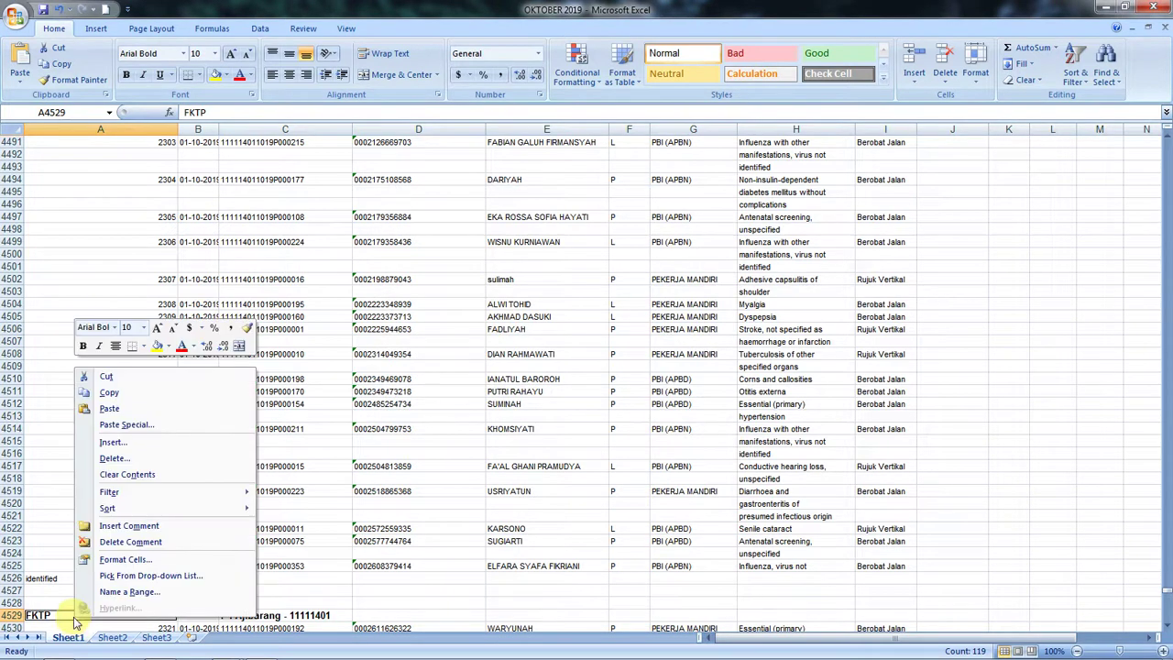
click(131, 459)
click(108, 454)
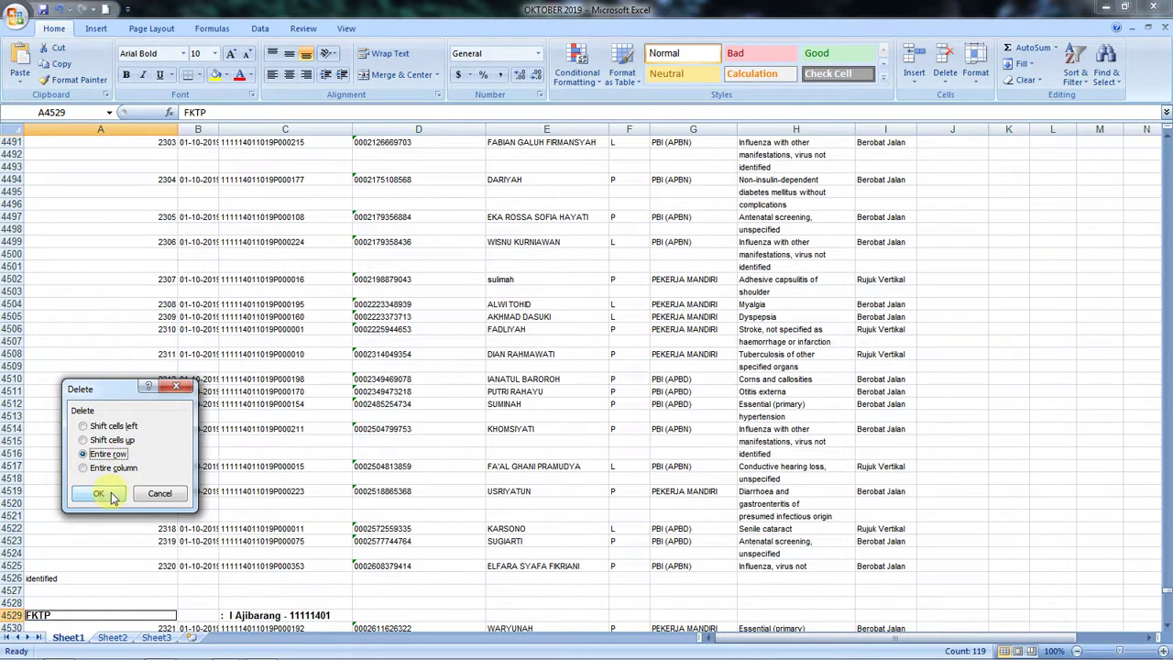
click(99, 494)
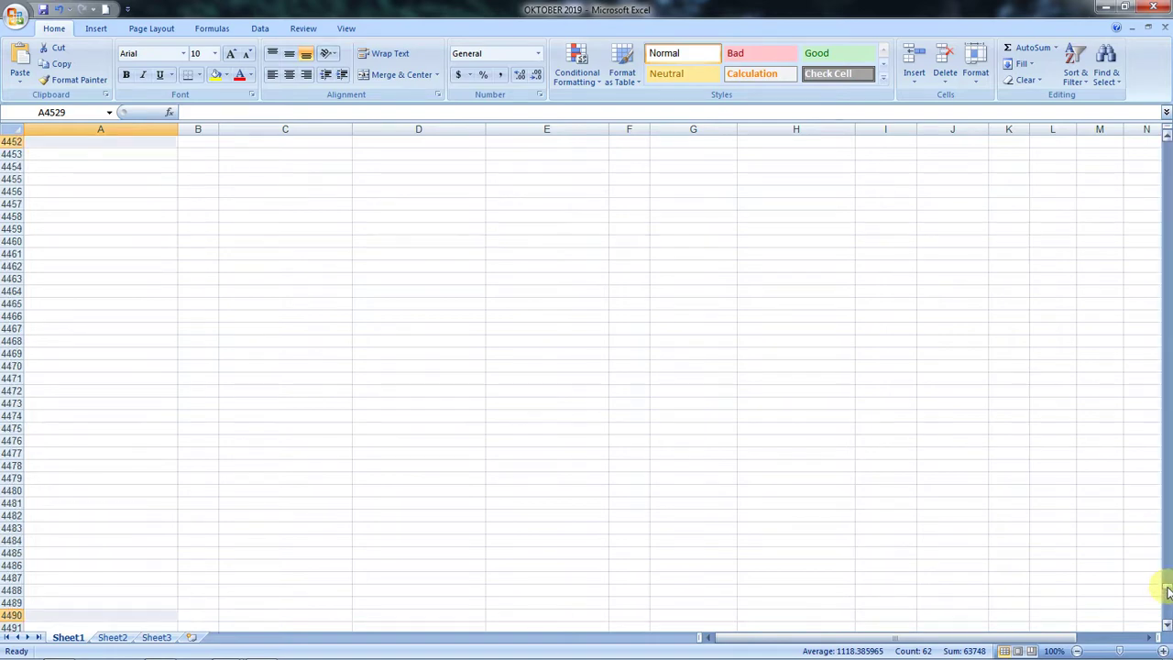
drag(1168, 591, 1168, 174)
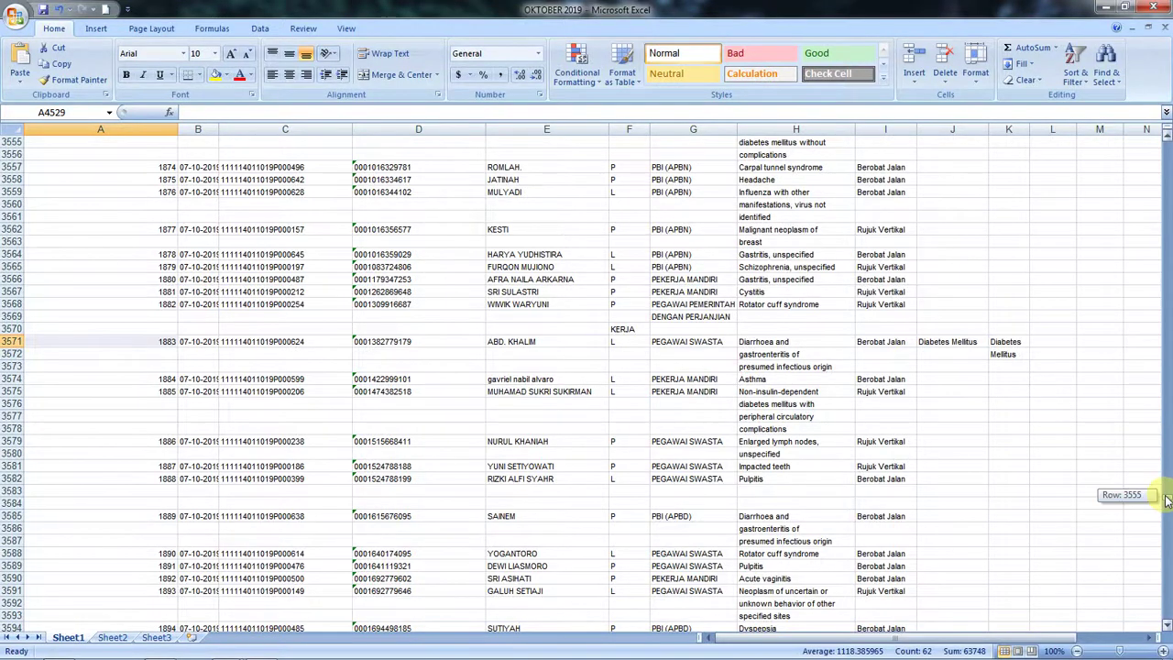
drag(1168, 499, 1163, 138)
Shrink column A to width 8.71 (66 pixels) so TANGGAL and the other headings shift left
click(117, 186)
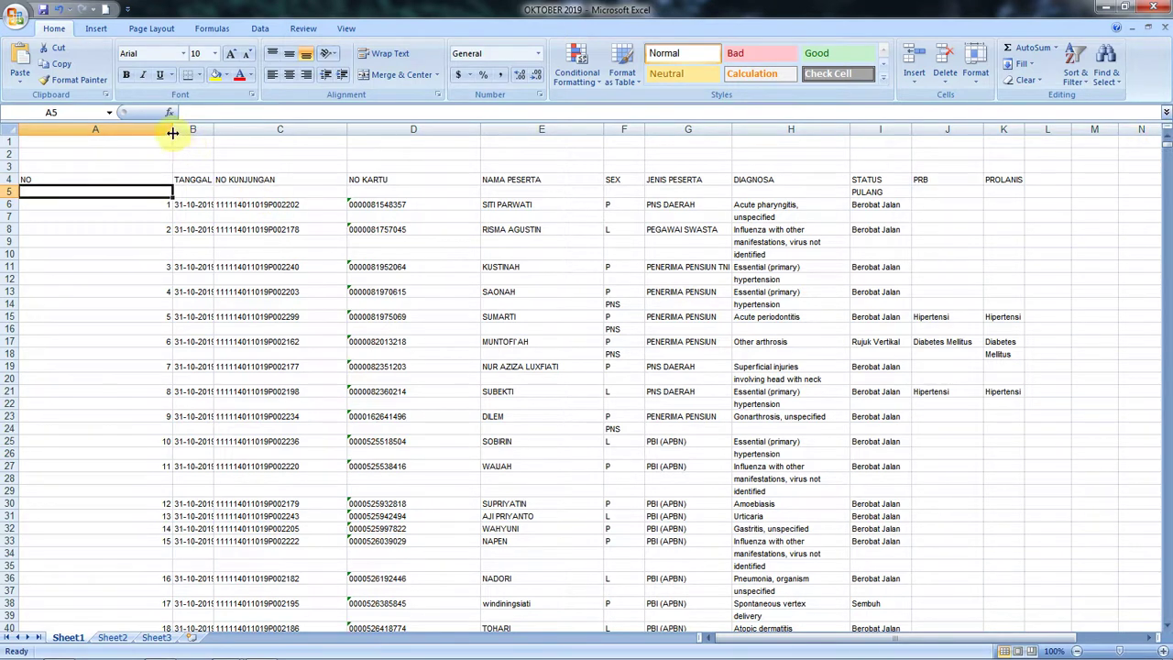
drag(171, 129, 44, 162)
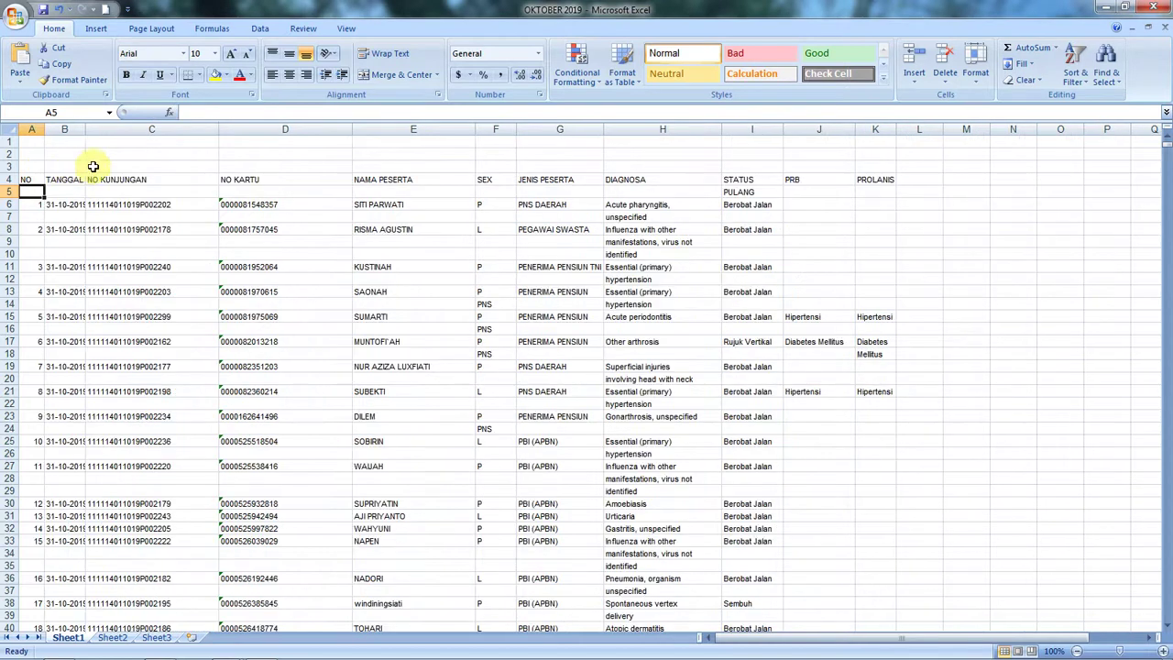
click(185, 155)
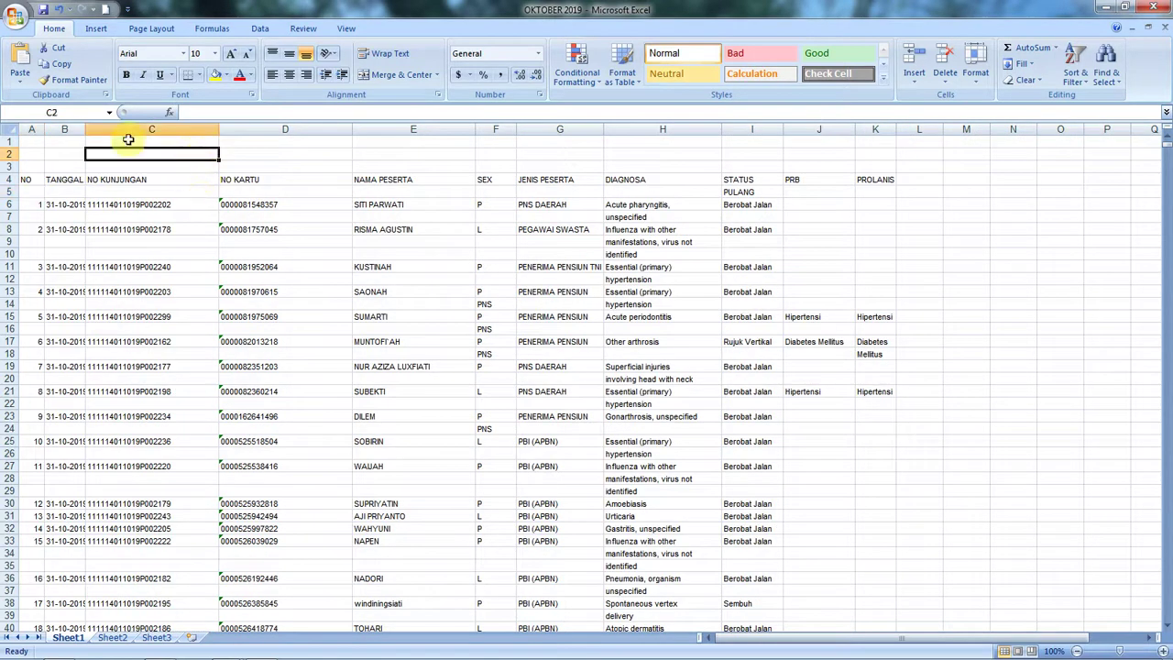